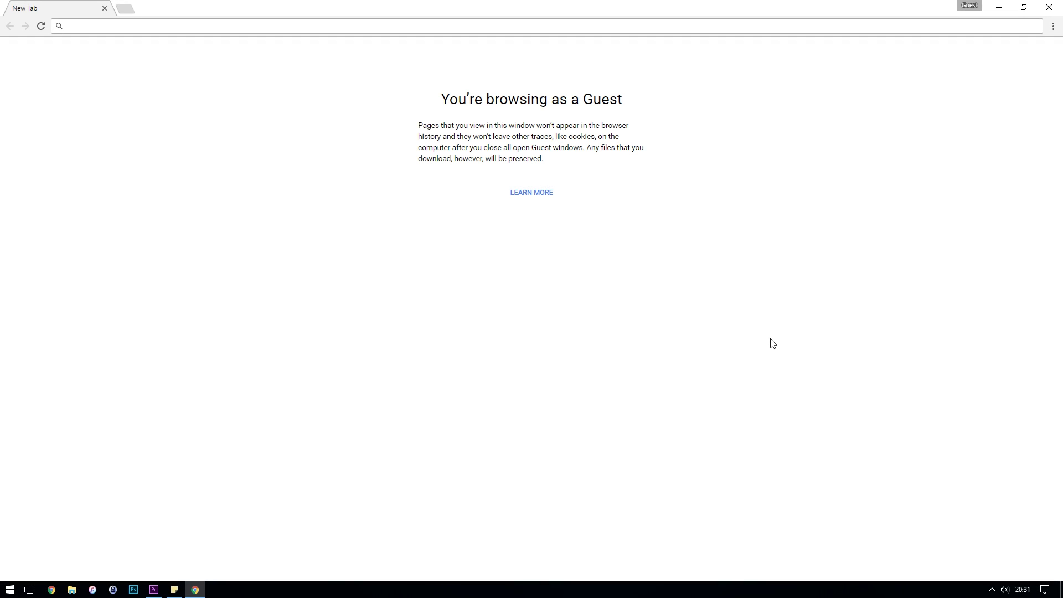
Step: Go to streamlabs.com and sign in through Twitch with two-factor verification
{"action": "left_click", "coordinate": [275, 27]}
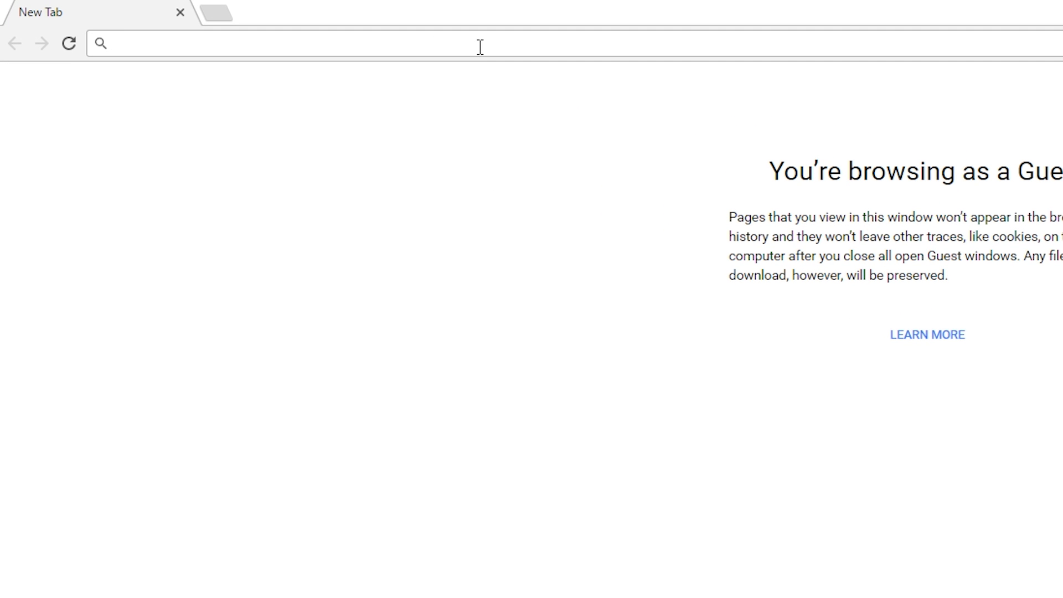
{"action": "type", "text": "streamlabs.co"}
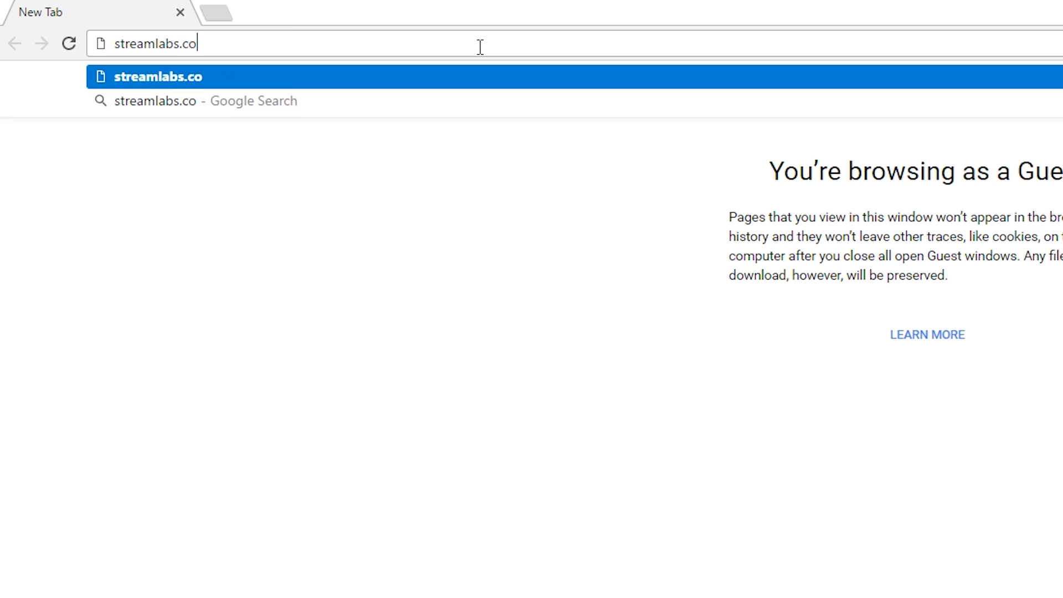
{"action": "type", "text": "m"}
{"action": "key", "text": "Return"}
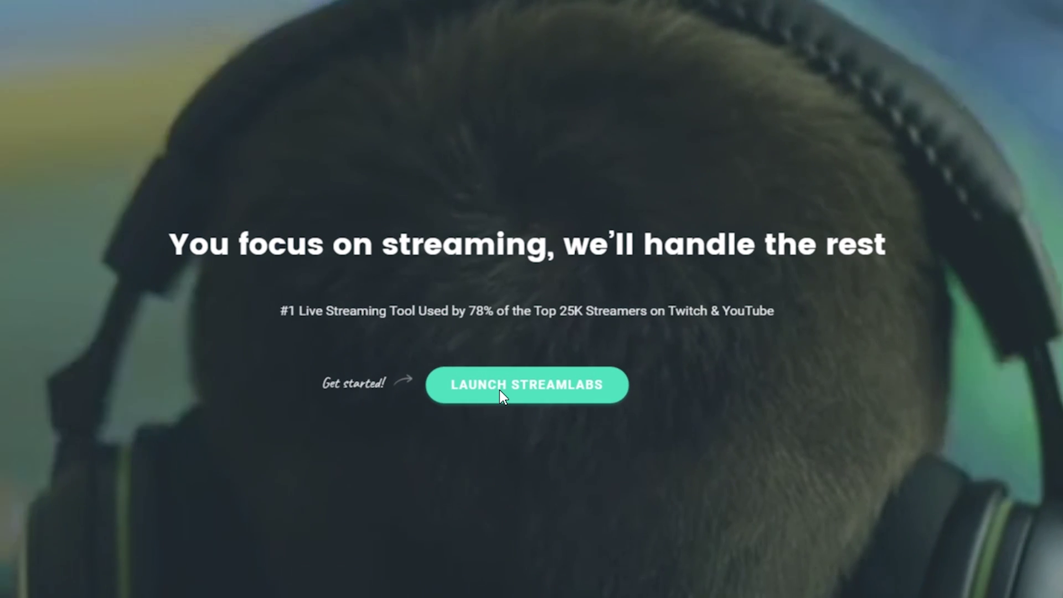
{"action": "left_click", "coordinate": [500, 389]}
{"action": "left_click", "coordinate": [506, 390]}
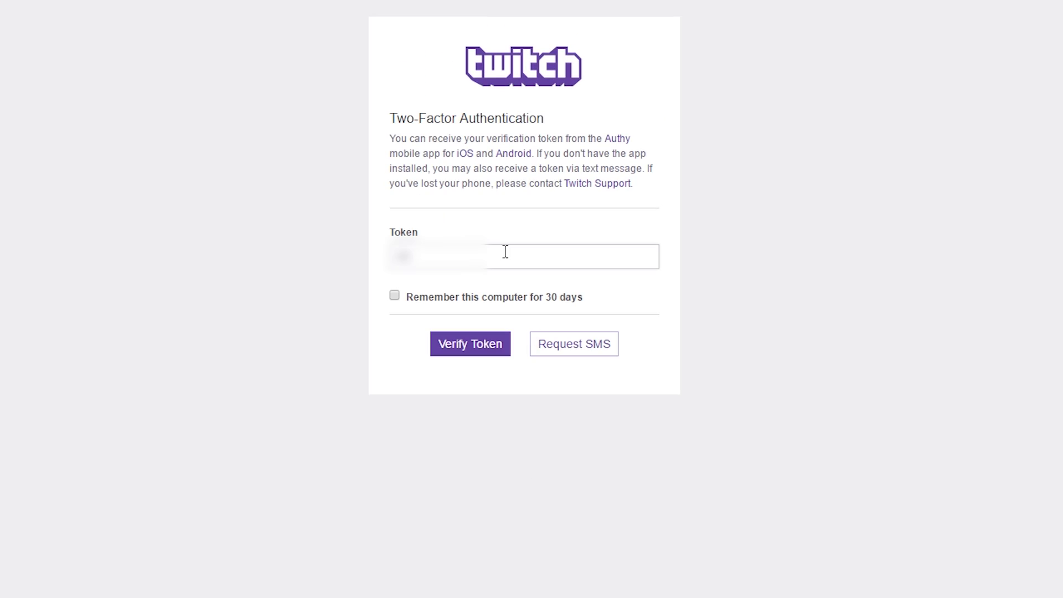
{"action": "left_click", "coordinate": [494, 346]}
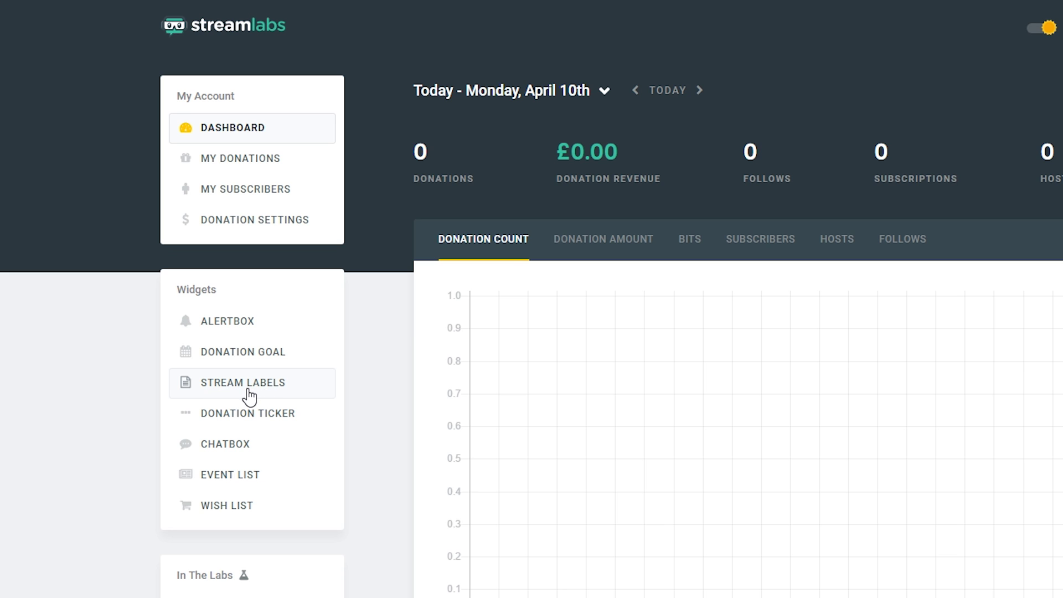
Step: Open the Stream Labels widget page and download its Windows version
{"action": "left_click", "coordinate": [243, 382]}
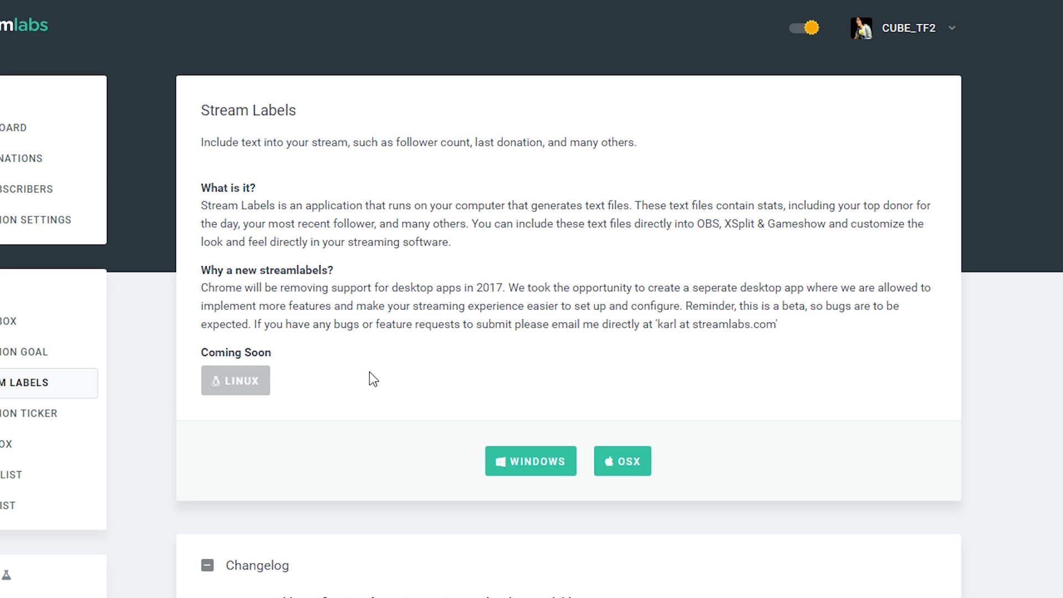
{"action": "left_click", "coordinate": [527, 465]}
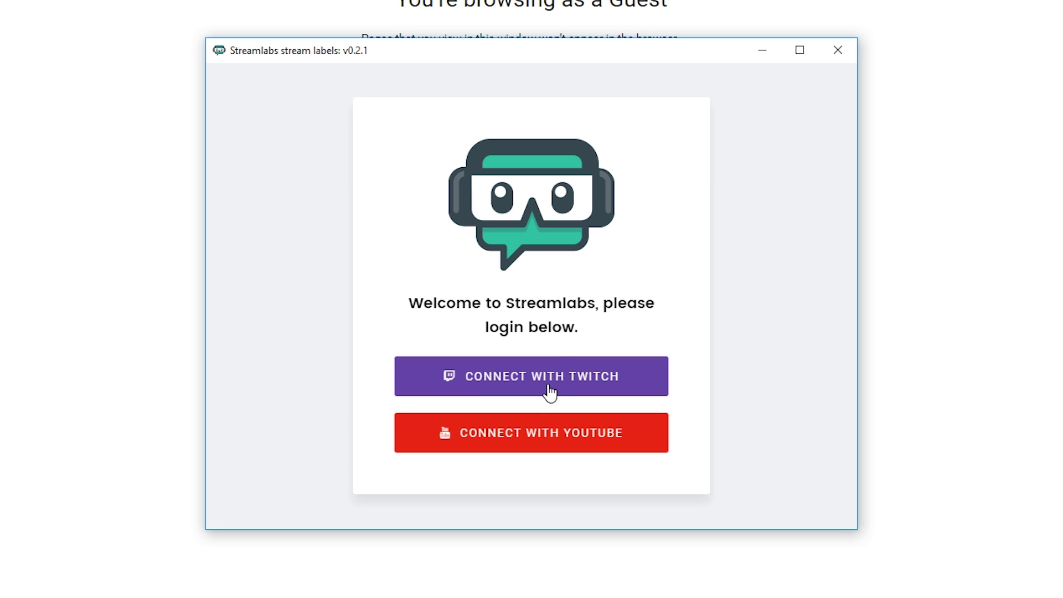
Step: Log into Stream Labels with Twitch username, password and two-factor token
{"action": "left_click", "coordinate": [549, 387]}
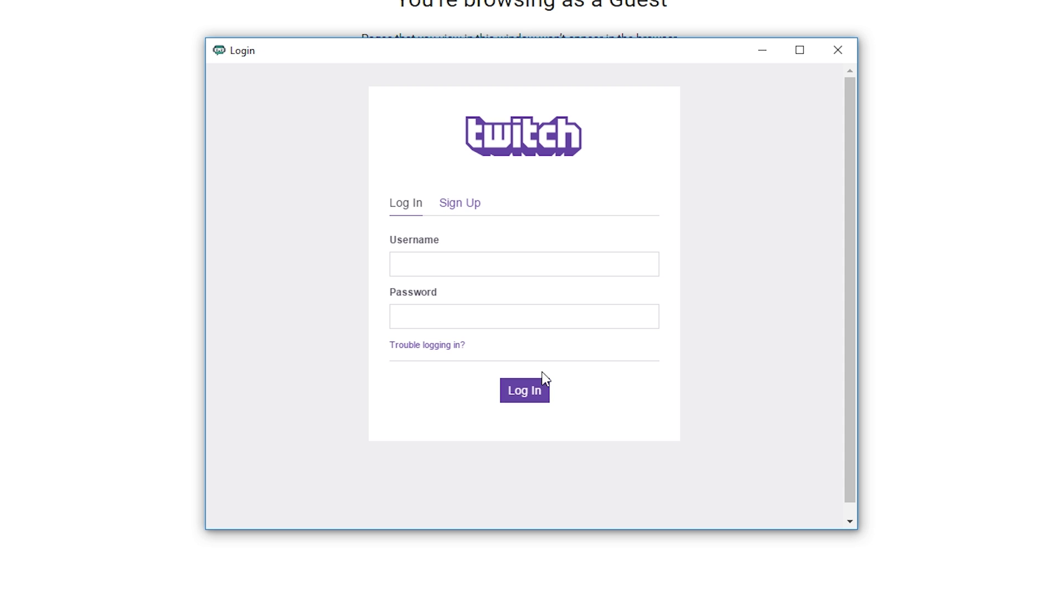
{"action": "left_click", "coordinate": [472, 269]}
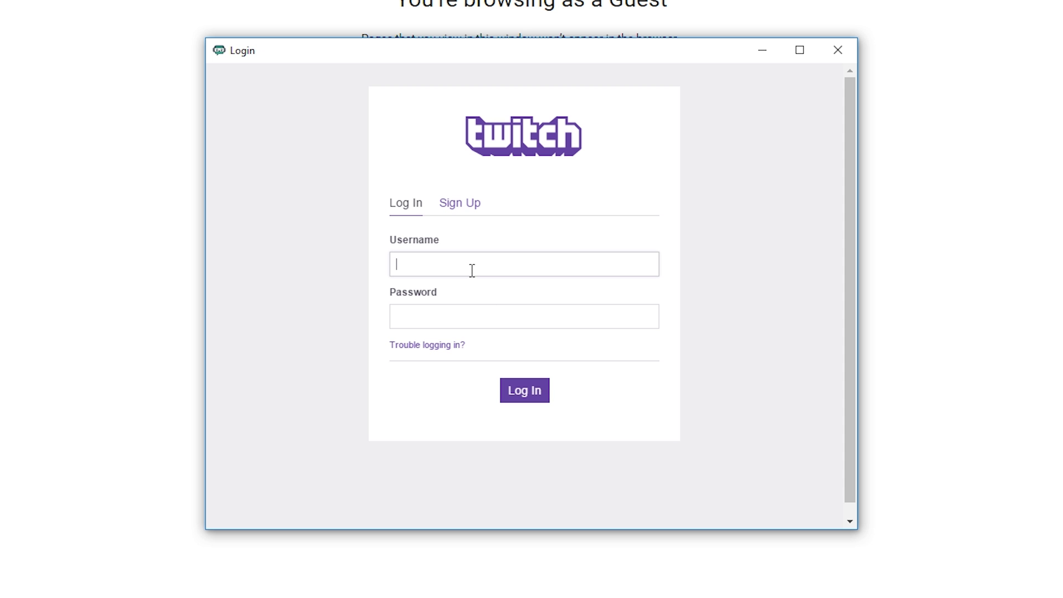
{"action": "type", "text": "cube_tt"}
{"action": "key", "text": "Tab"}
{"action": "type", "text": "••••••••••••"}
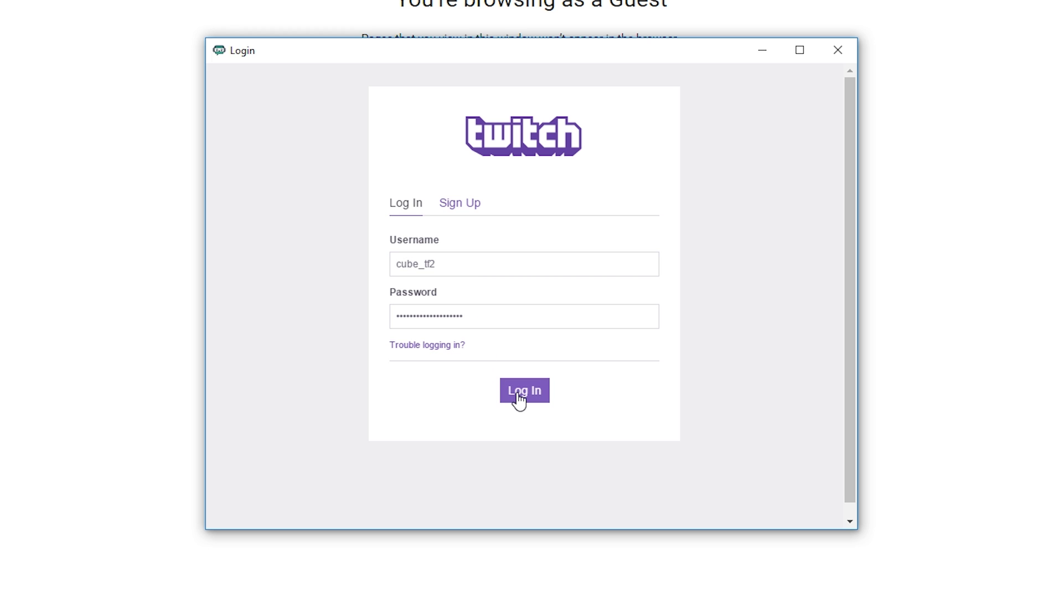
{"action": "left_click", "coordinate": [525, 390]}
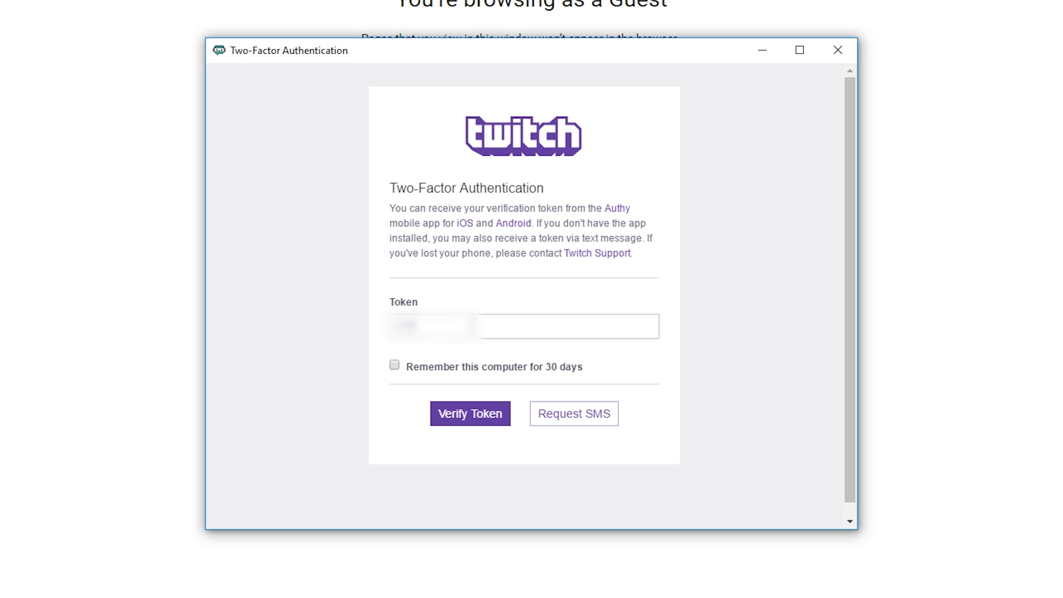
{"action": "left_click", "coordinate": [471, 414]}
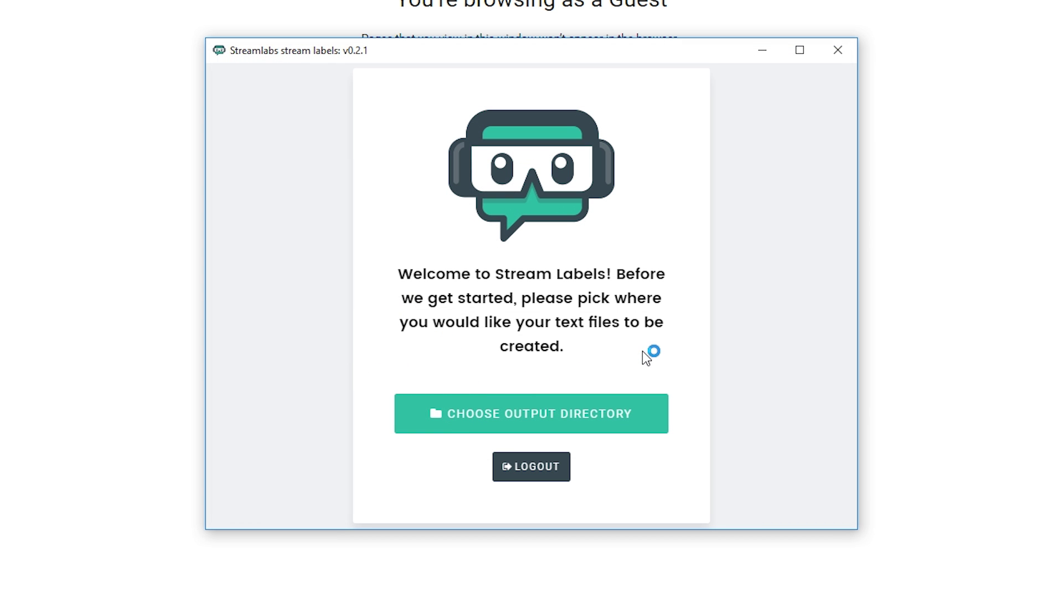
Step: Choose Documents\Stream\Stream Labels as the text file output directory
{"action": "left_click", "coordinate": [534, 416]}
{"action": "left_click", "coordinate": [324, 58]}
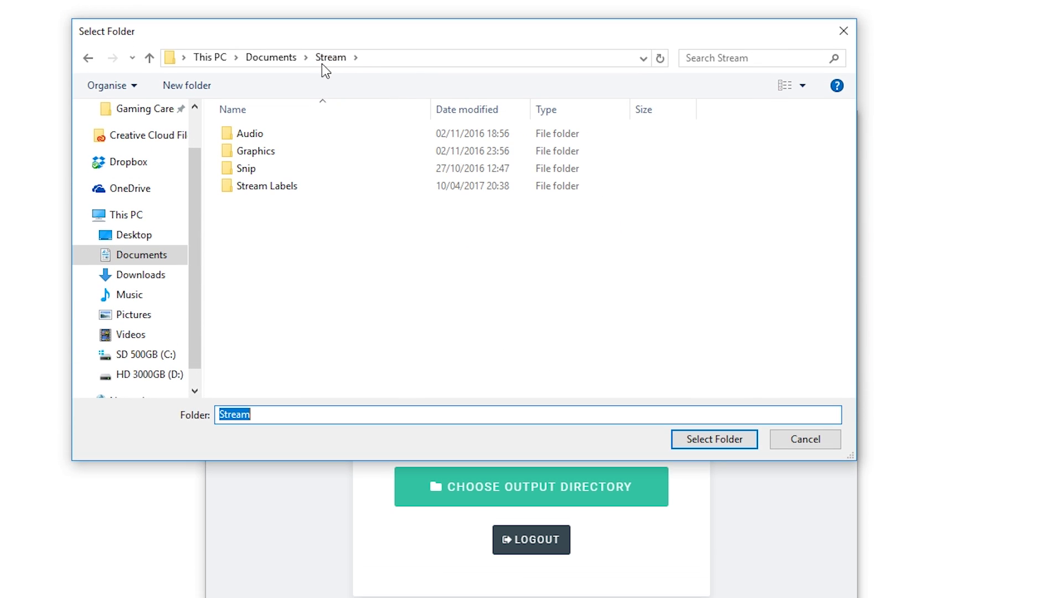
{"action": "left_click", "coordinate": [267, 192]}
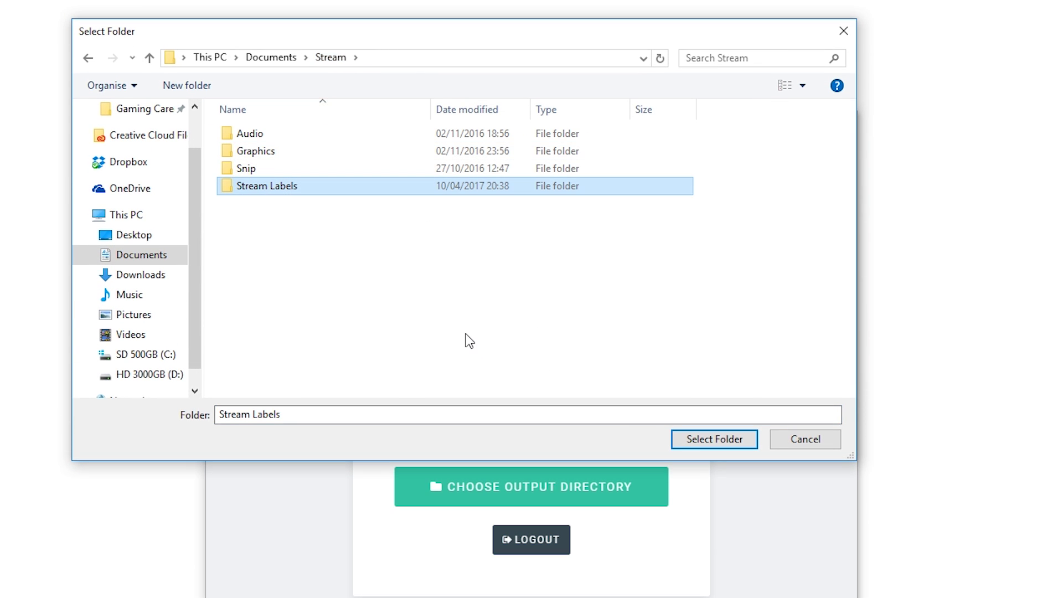
{"action": "left_click", "coordinate": [714, 439]}
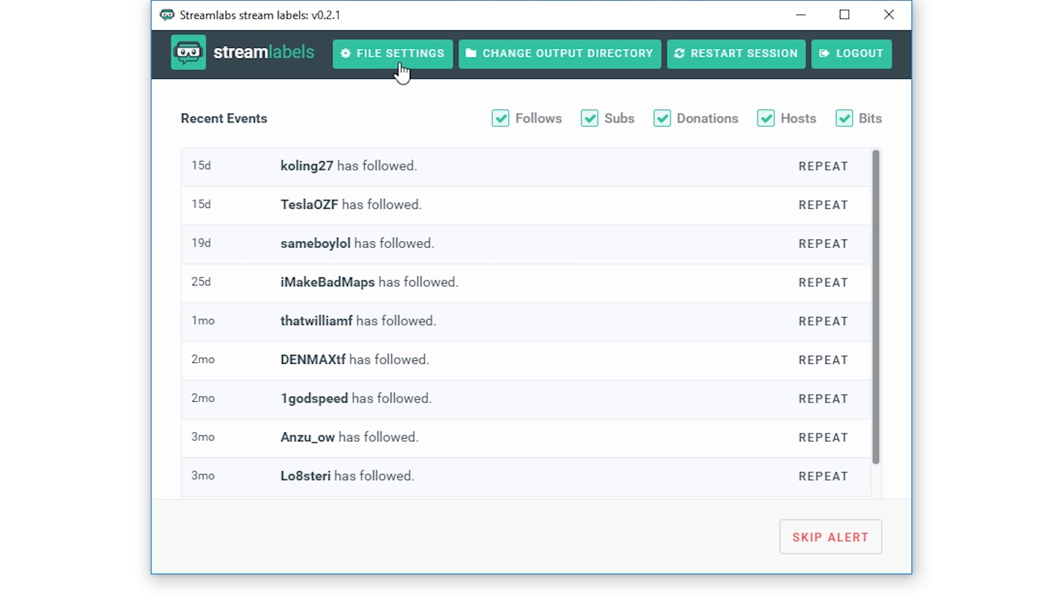
Step: Open File Settings and select the Most Recent Follower label
{"action": "left_click", "coordinate": [402, 70]}
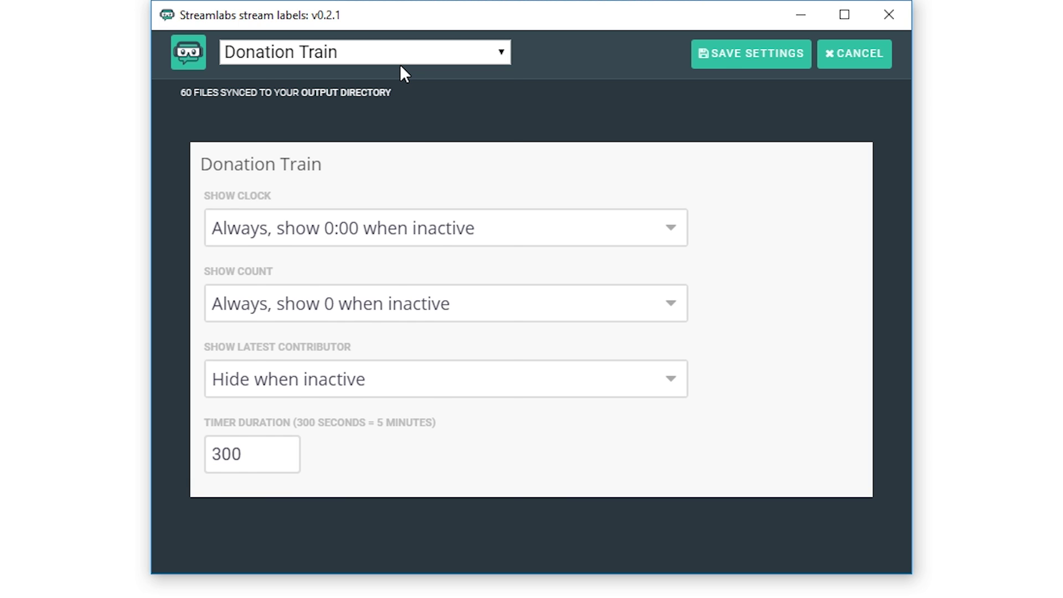
{"action": "left_click", "coordinate": [405, 52]}
{"action": "mouse_move", "coordinate": [502, 209]}
{"action": "left_mouse_down"}
{"action": "mouse_move", "coordinate": [503, 108]}
{"action": "mouse_move", "coordinate": [501, 377]}
{"action": "mouse_move", "coordinate": [501, 99]}
{"action": "left_mouse_up"}
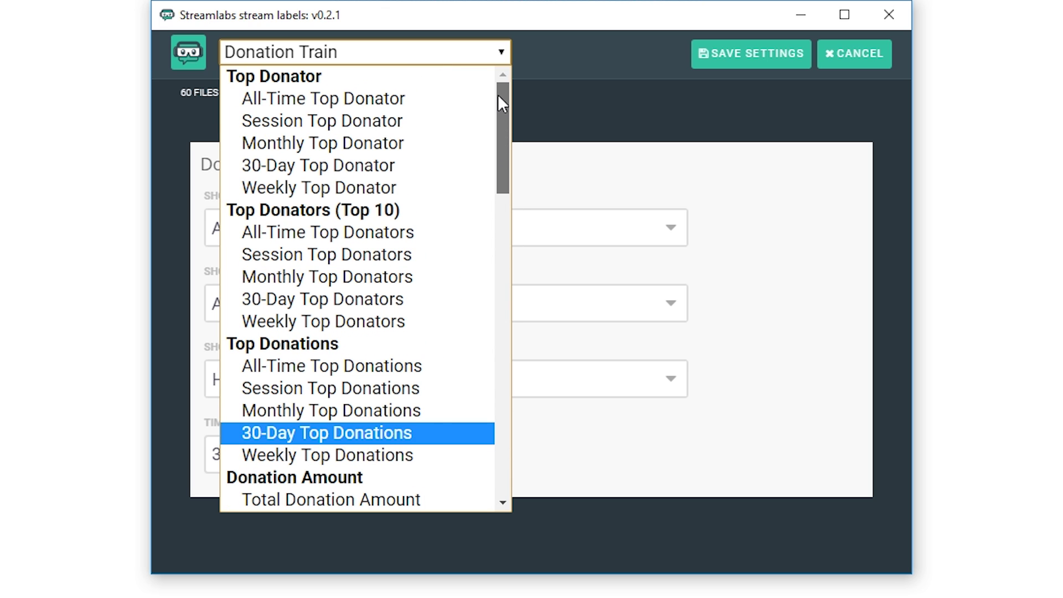
{"action": "mouse_move", "coordinate": [507, 109]}
{"action": "left_mouse_down"}
{"action": "mouse_move", "coordinate": [515, 195]}
{"action": "mouse_move", "coordinate": [495, 433]}
{"action": "left_mouse_up"}
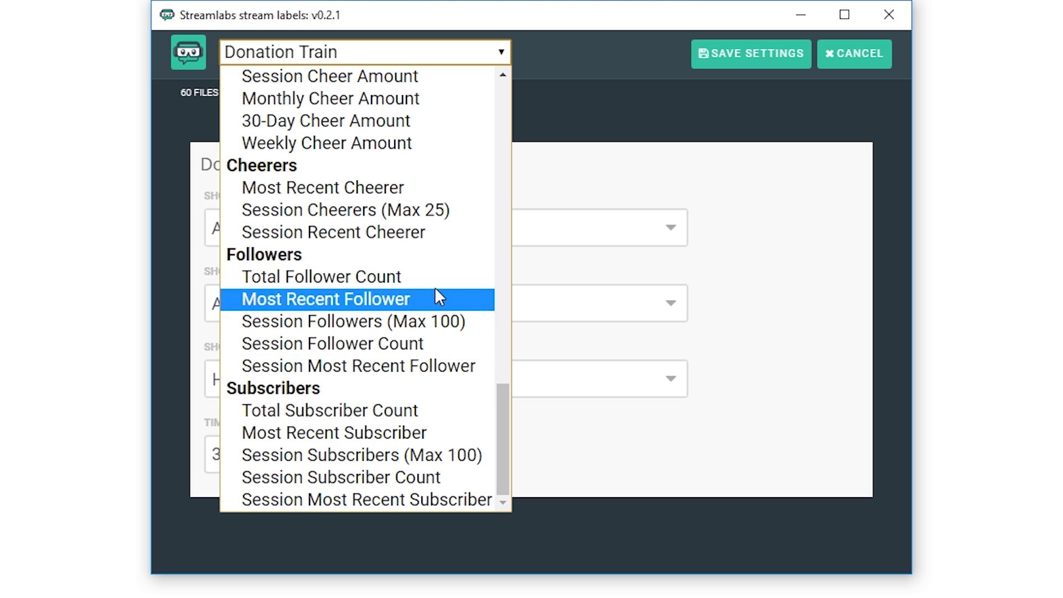
{"action": "left_click", "coordinate": [396, 301]}
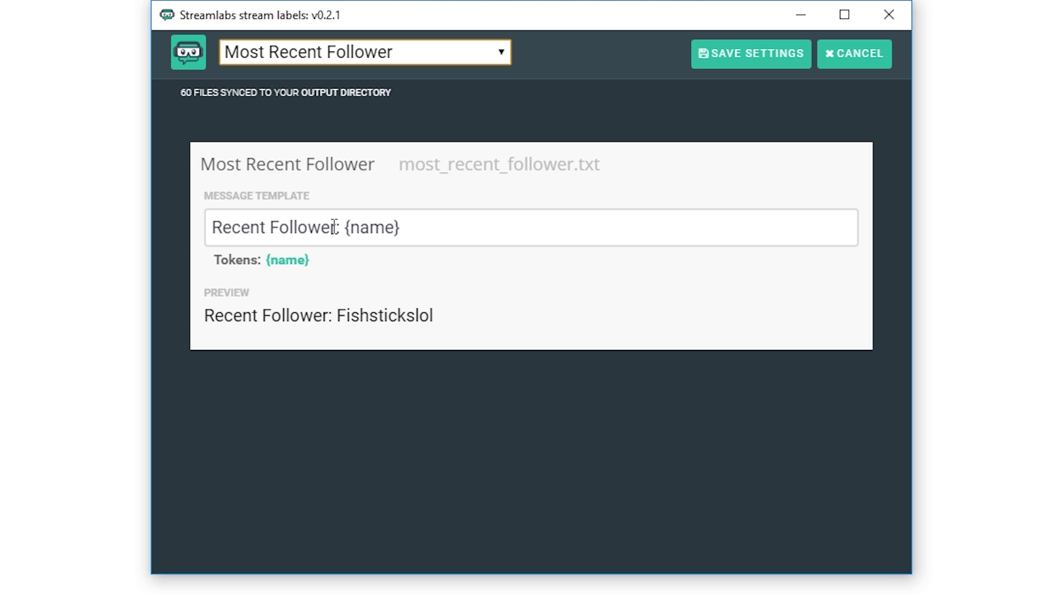
Step: Restore the follower message template to 'Recent Follower: {name}'
{"action": "left_click_drag", "start_coordinate": [334, 228], "coordinate": [214, 230]}
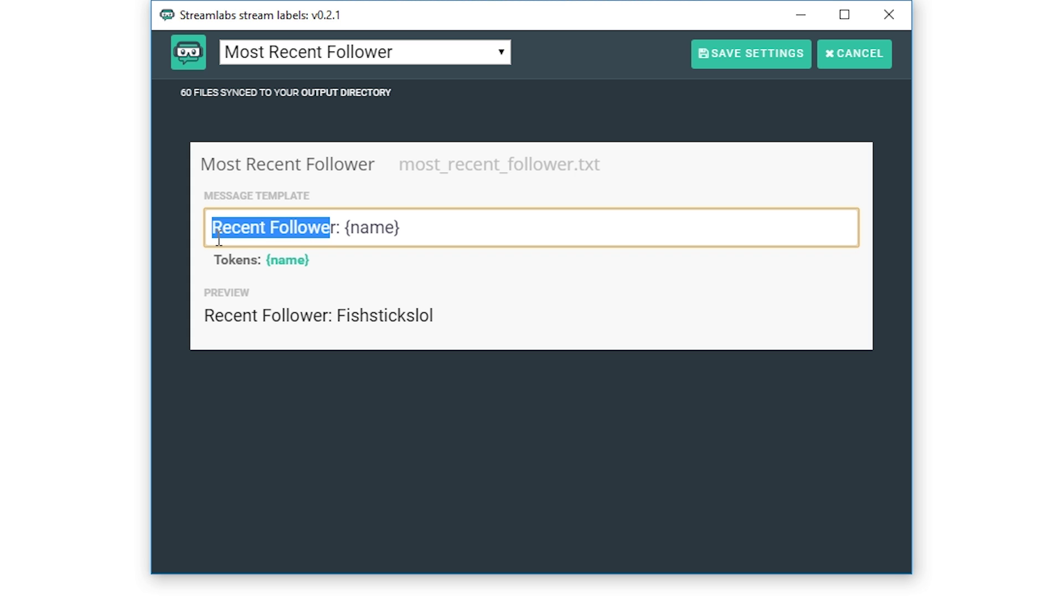
{"action": "key", "text": "BackSpace"}
{"action": "key", "text": "Delete"}
{"action": "type", "text": "Wel"}
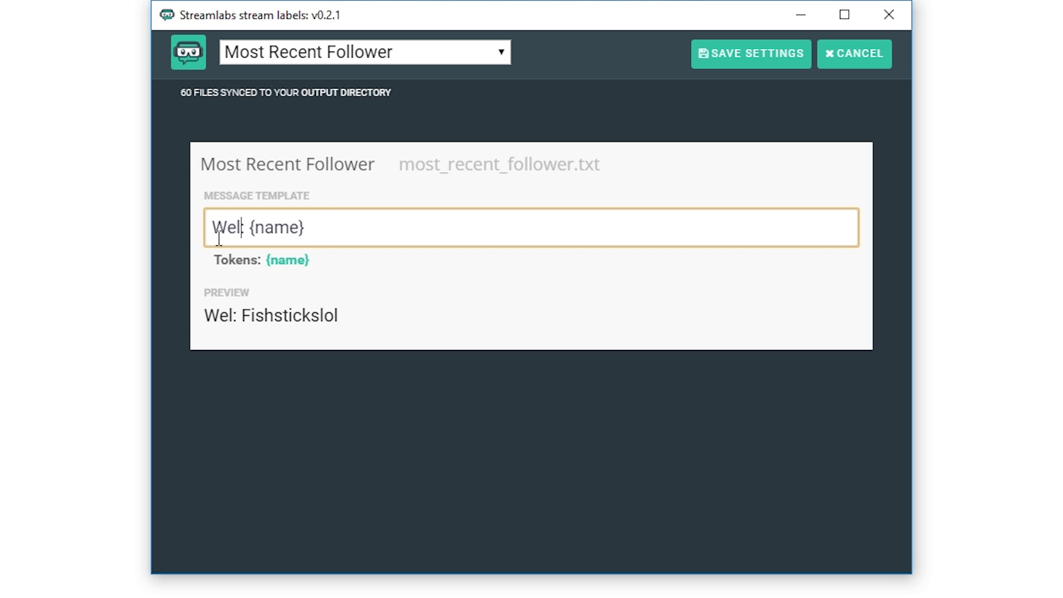
{"action": "type", "text": "come to the Fam"}
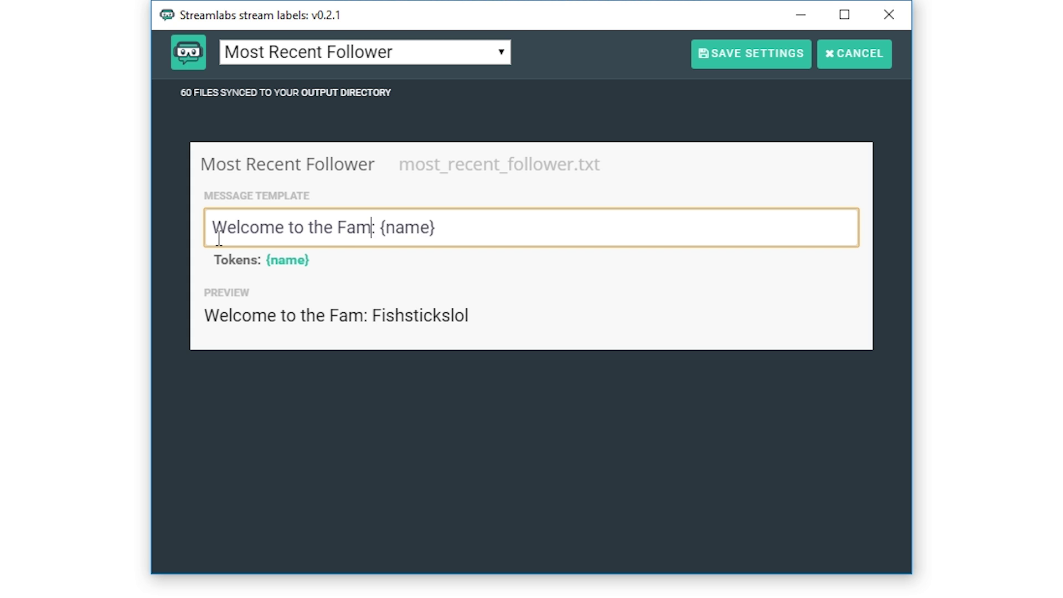
{"action": "type", "text": "ily"}
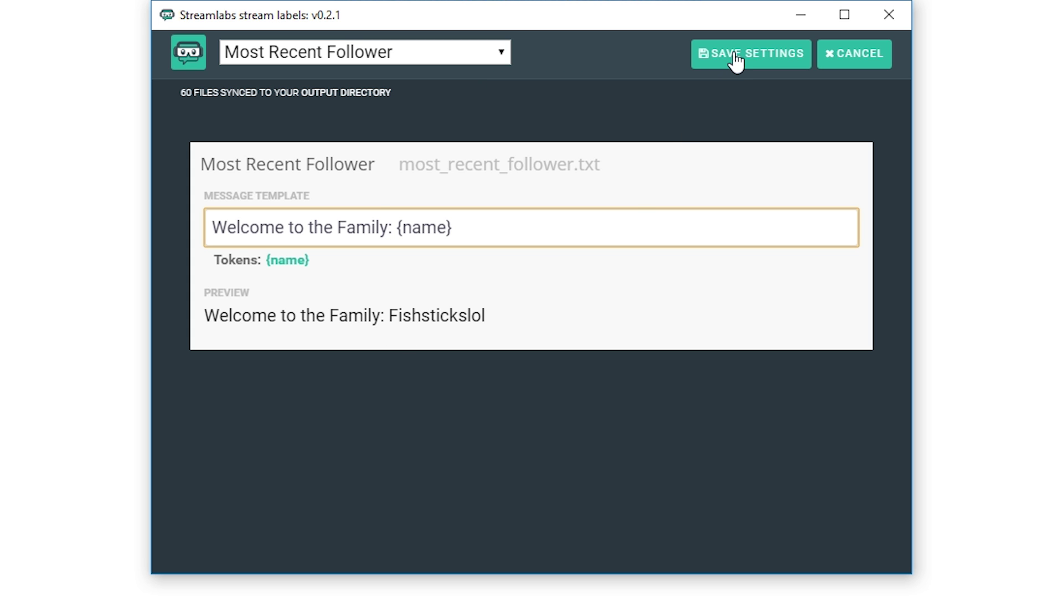
{"action": "left_click_drag", "start_coordinate": [389, 227], "coordinate": [147, 224]}
{"action": "type", "text": "Rece"}
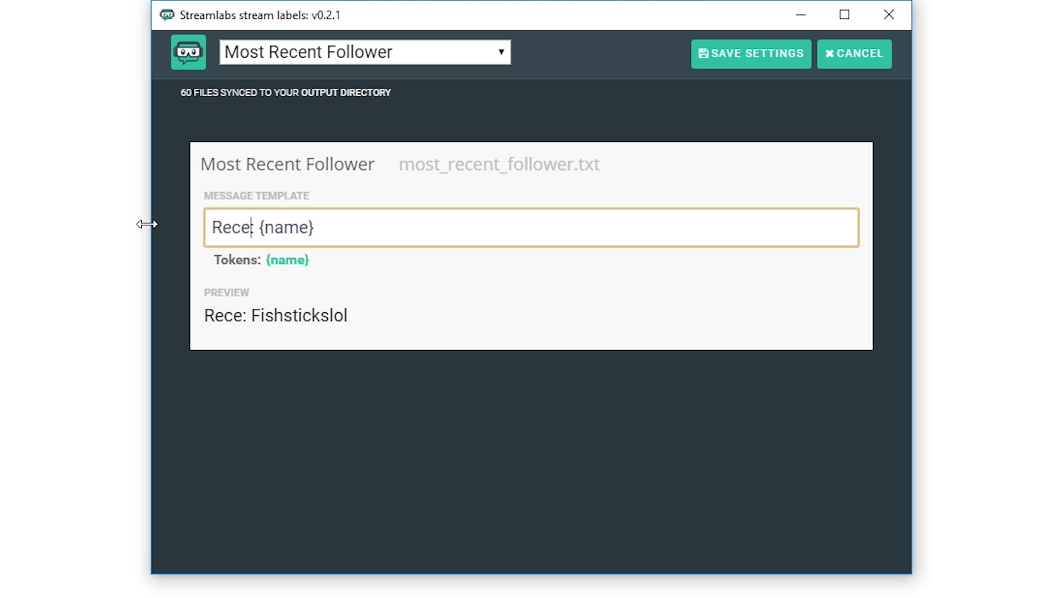
{"action": "type", "text": "nt Follower"}
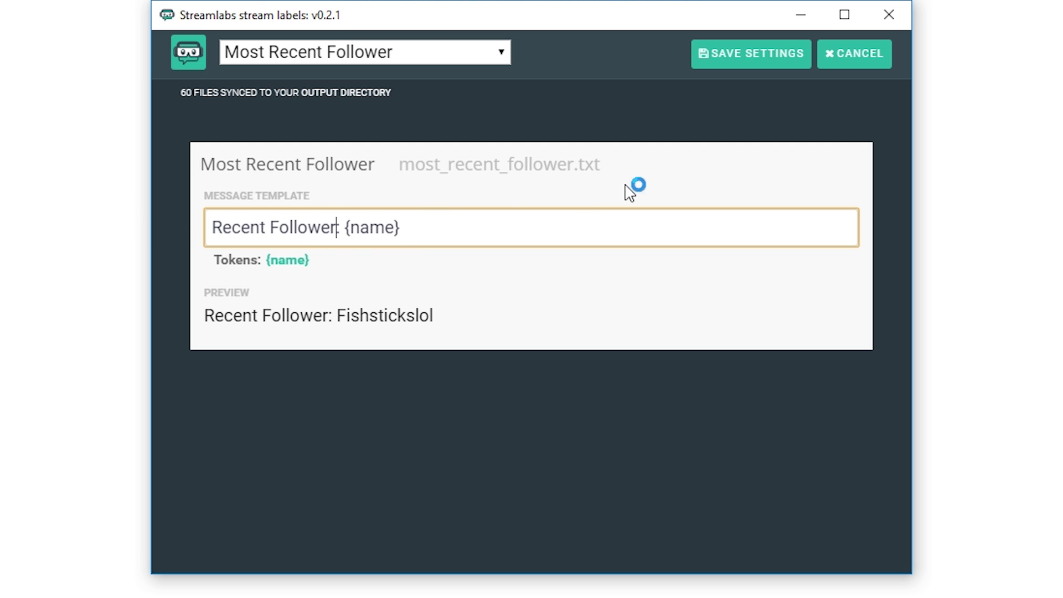
Step: Save the Most Recent Follower settings and return to the recent events list
{"action": "left_click", "coordinate": [732, 54]}
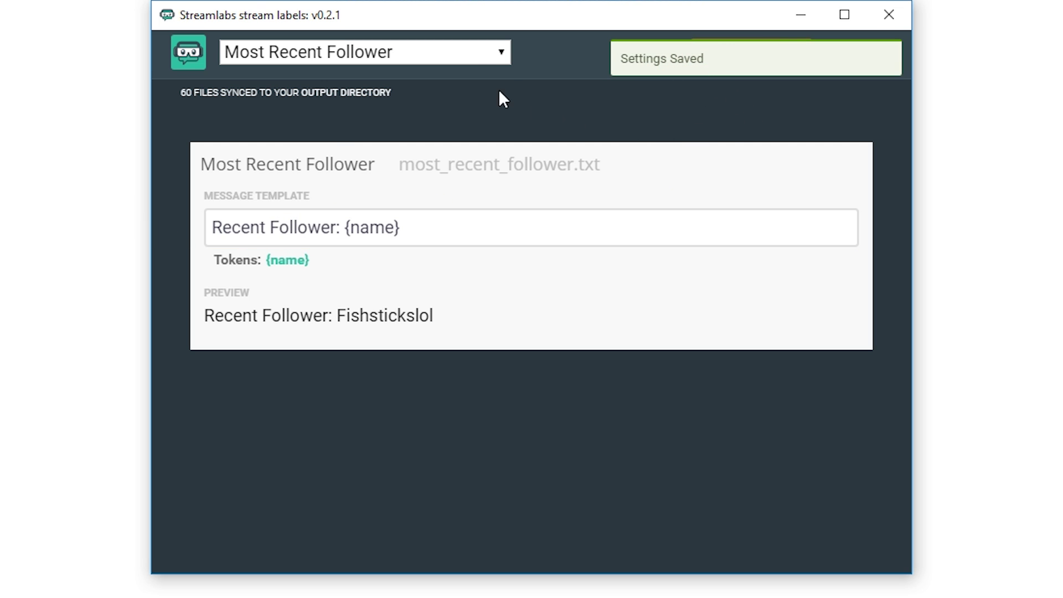
{"action": "left_click", "coordinate": [498, 51]}
{"action": "scroll", "coordinate": [399, 291], "scroll_direction": "up", "scroll_amount": 5}
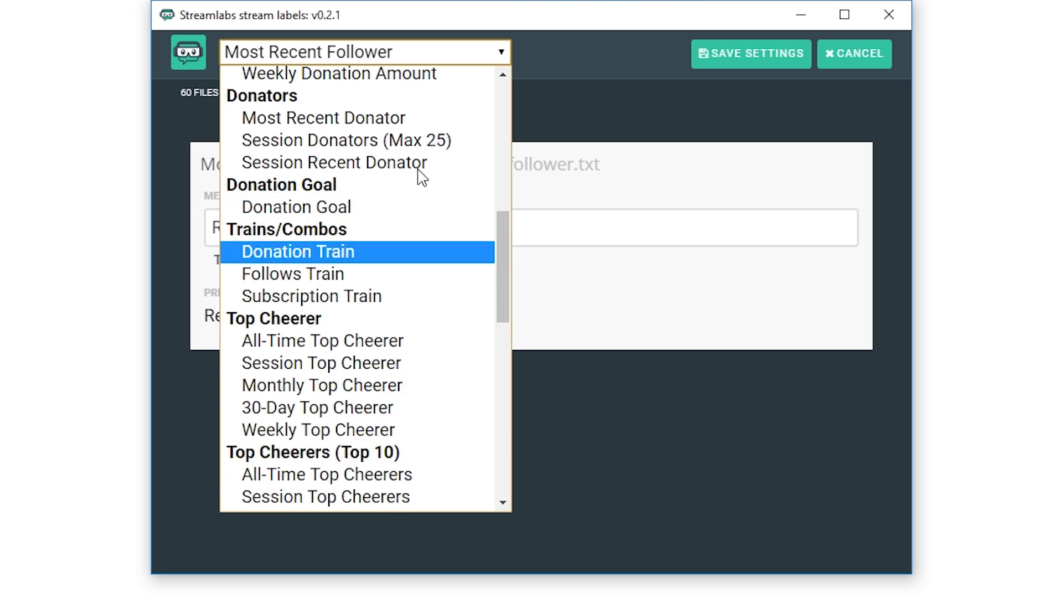
{"action": "scroll", "coordinate": [419, 174], "scroll_direction": "up", "scroll_amount": 5}
{"action": "scroll", "coordinate": [420, 175], "scroll_direction": "down", "scroll_amount": 5}
{"action": "scroll", "coordinate": [419, 124], "scroll_direction": "up", "scroll_amount": 10}
{"action": "left_click", "coordinate": [424, 53]}
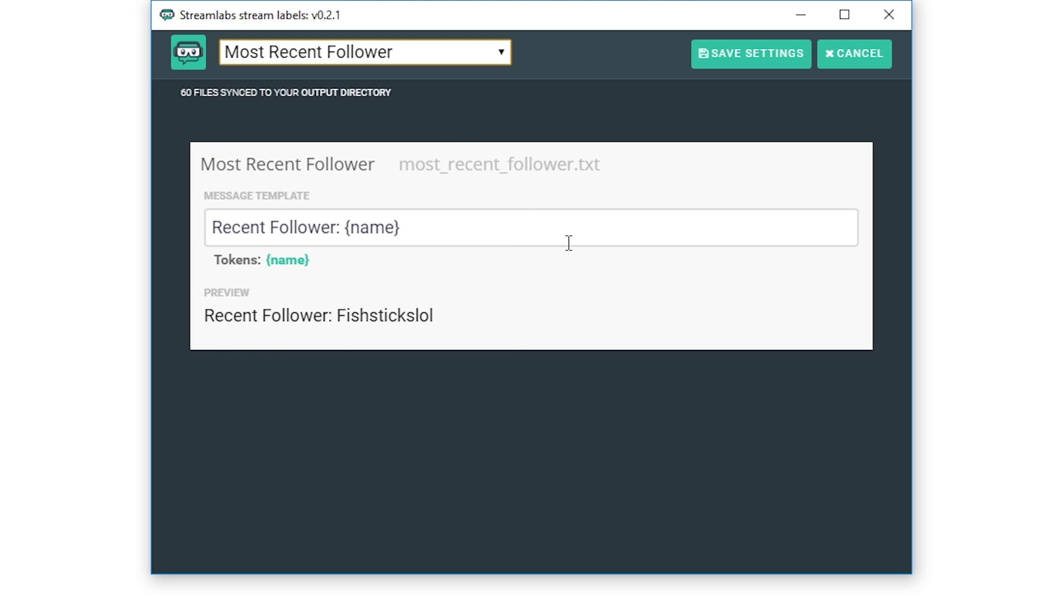
{"action": "left_click", "coordinate": [854, 53]}
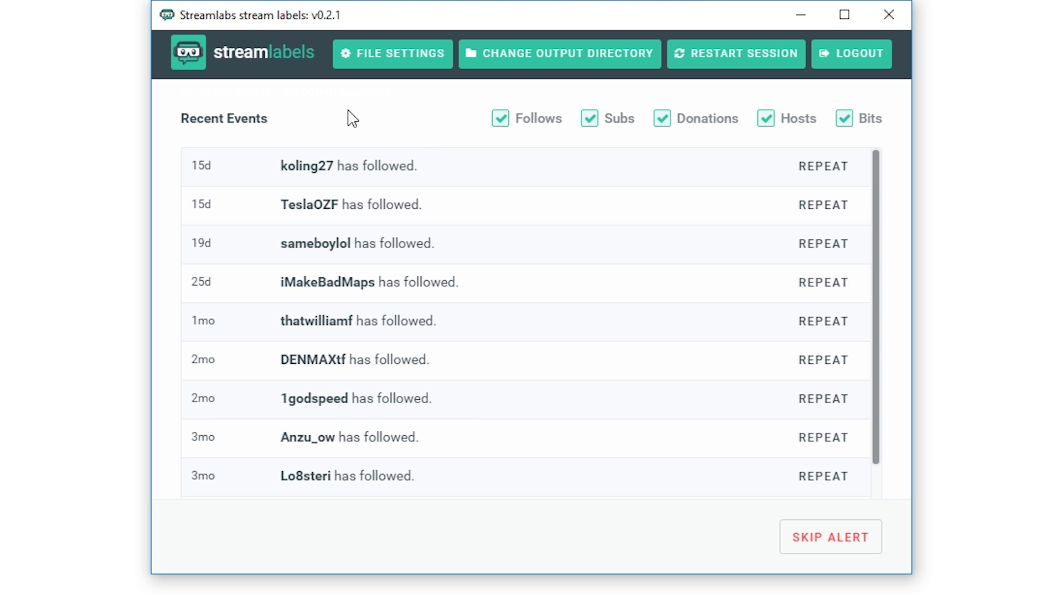
Step: Launch OBS and add a Text (GDI+) source 'Recent Follower' to the Overwatch scene
{"action": "key", "text": "super"}
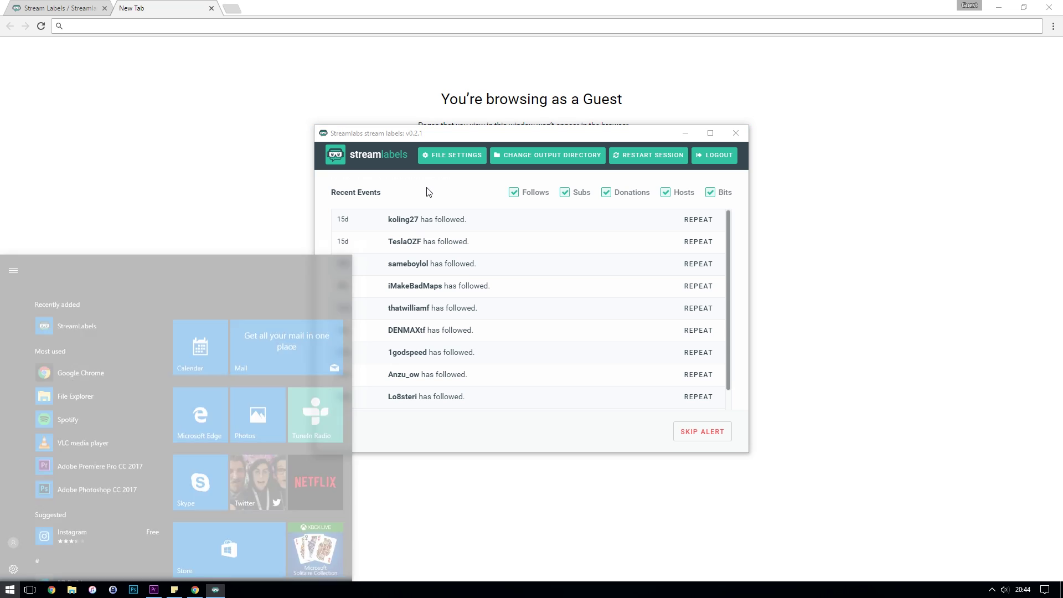
{"action": "type", "text": "obs"}
{"action": "key", "text": "Return"}
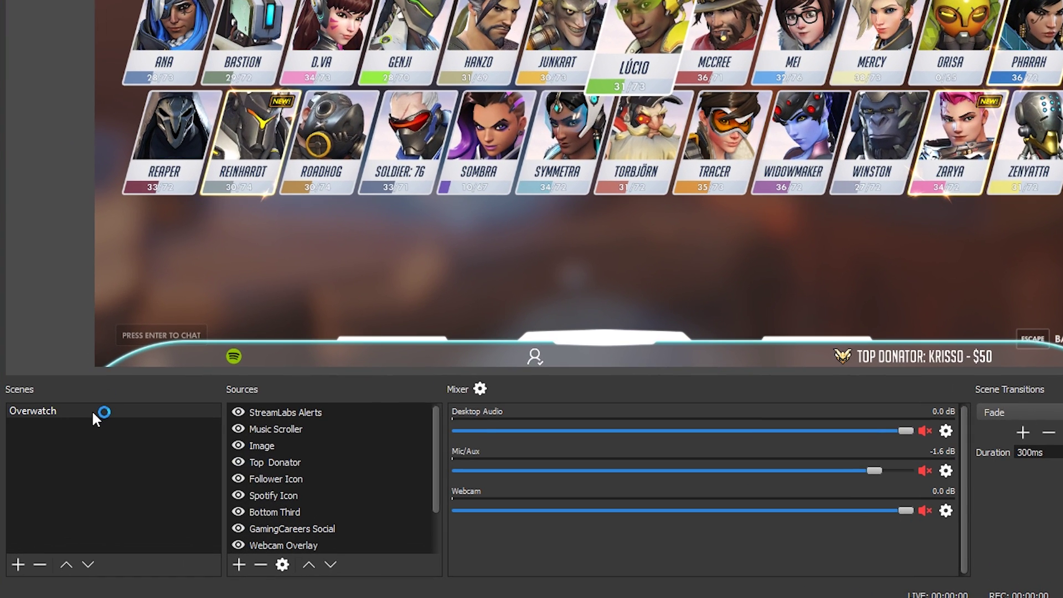
{"action": "left_click", "coordinate": [92, 410]}
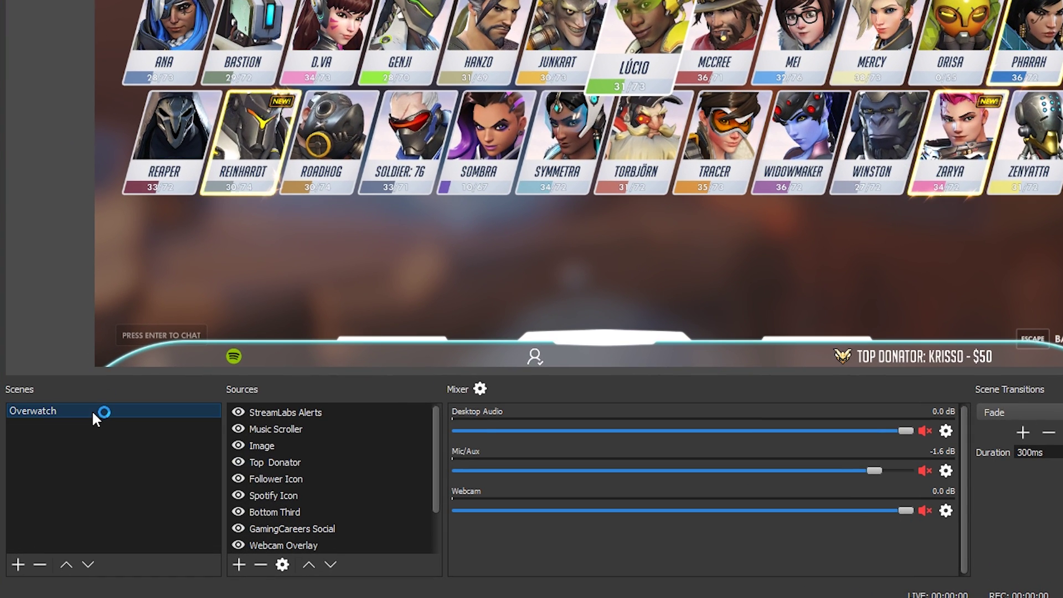
{"action": "left_click", "coordinate": [242, 562]}
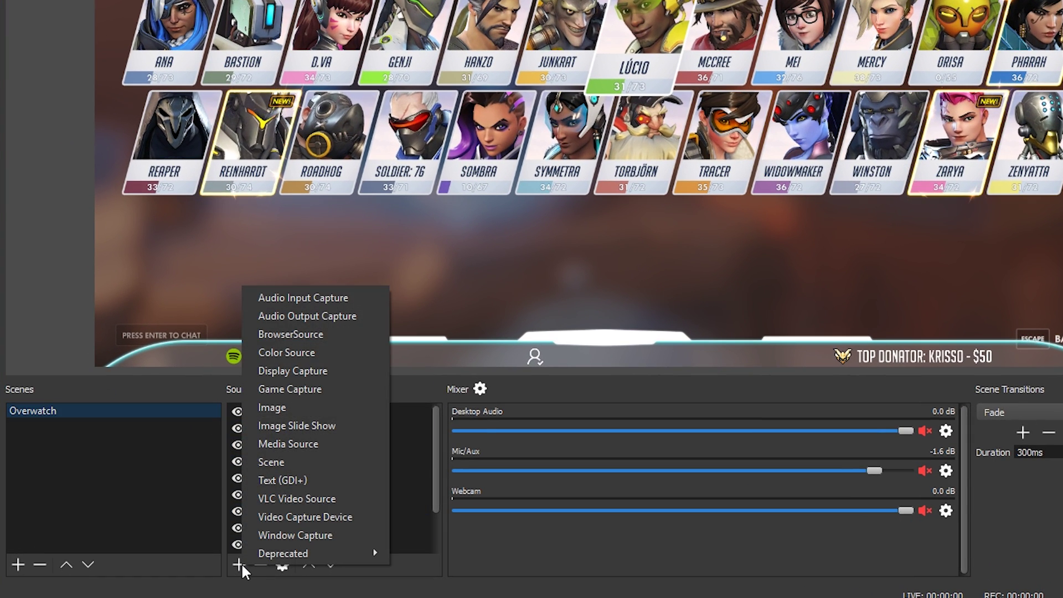
{"action": "left_click", "coordinate": [311, 479]}
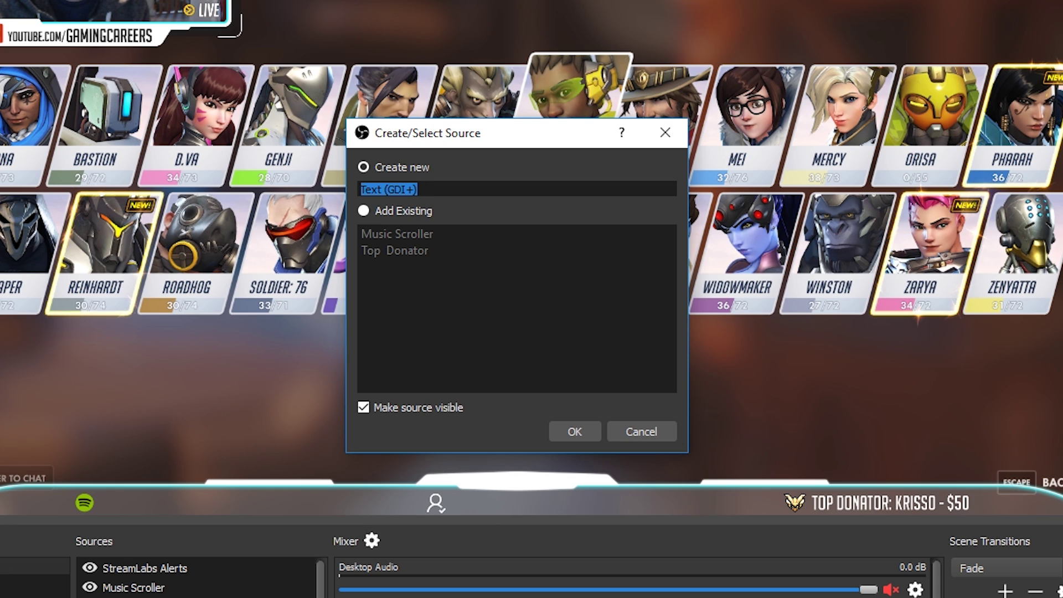
{"action": "type", "text": "RelRecent FoRecent "}
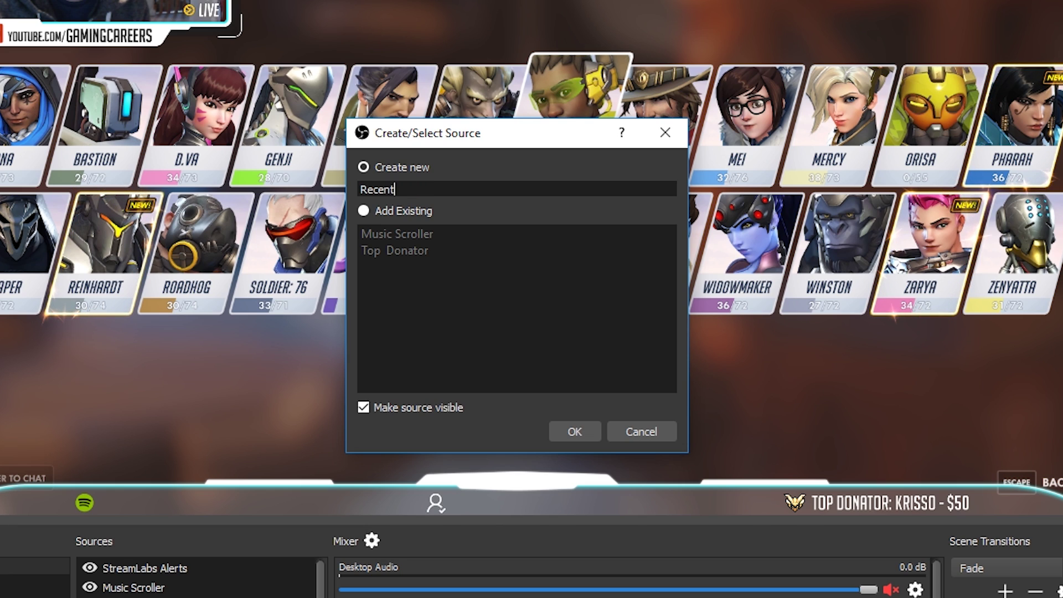
{"action": "type", "text": "Follower"}
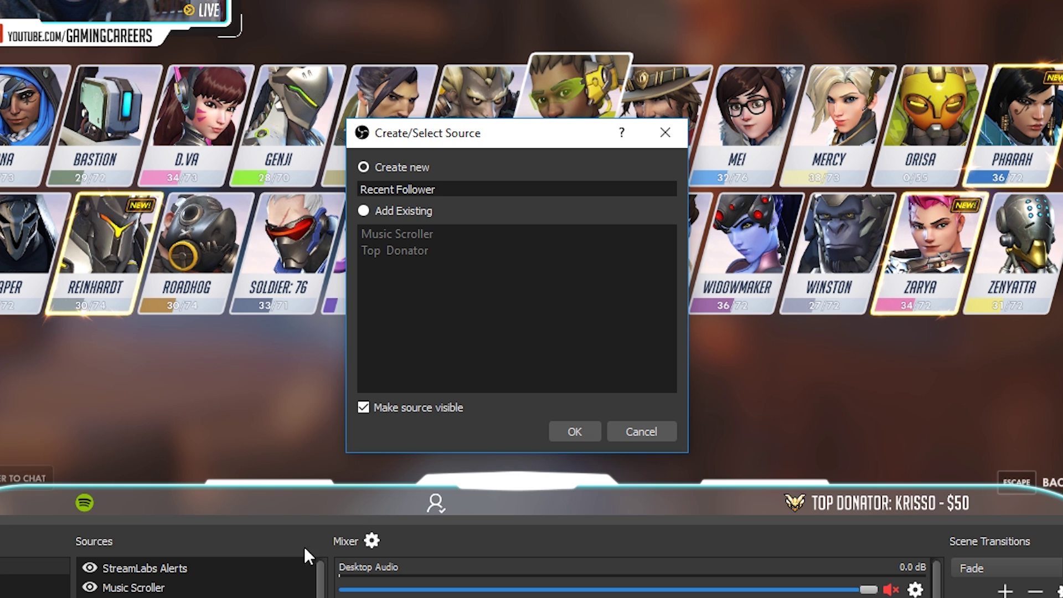
{"action": "left_click", "coordinate": [567, 435]}
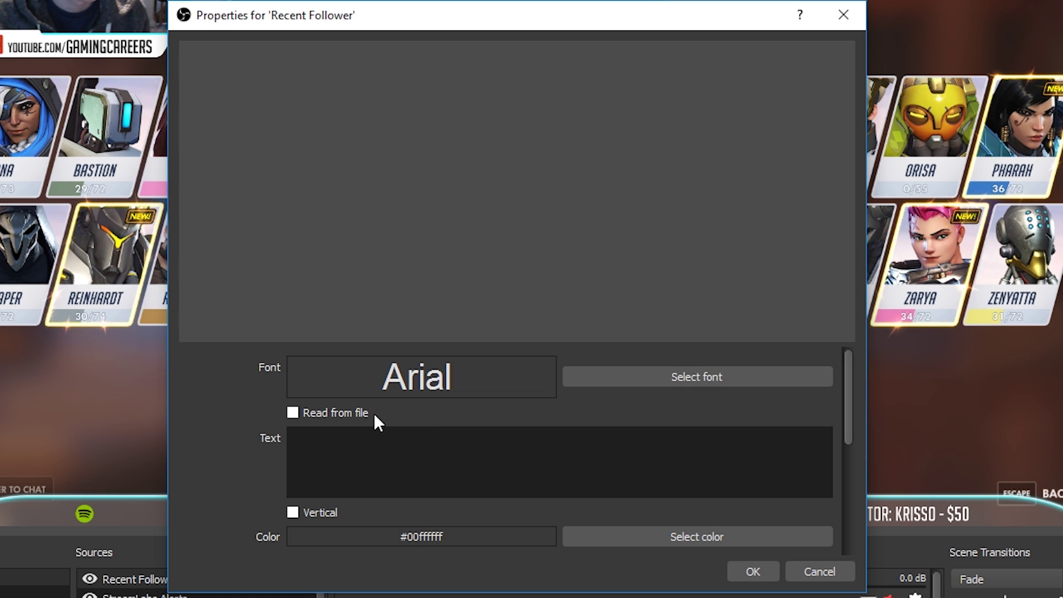
Step: Make the text read from Documents\Stream\Stream Labels\most_recent_follower.txt
{"action": "left_click", "coordinate": [293, 412]}
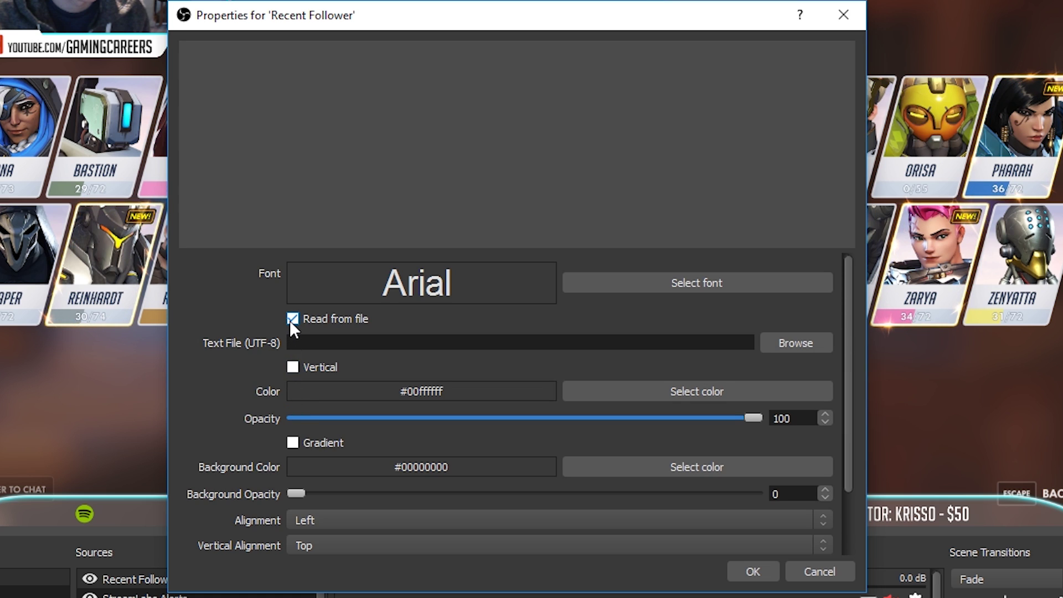
{"action": "left_click", "coordinate": [795, 342]}
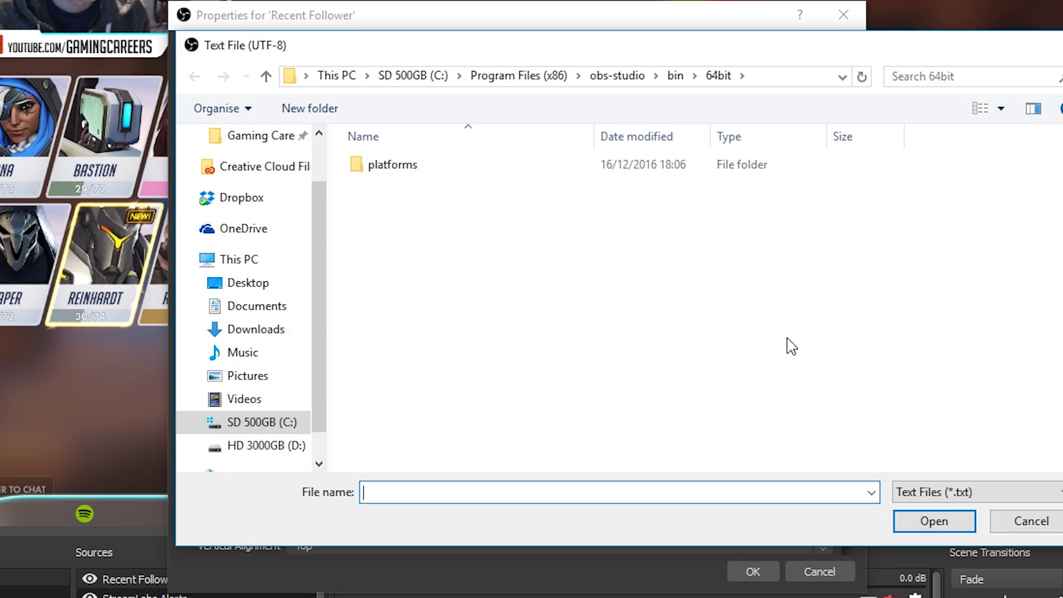
{"action": "scroll", "coordinate": [175, 249], "scroll_direction": "up", "scroll_amount": 3}
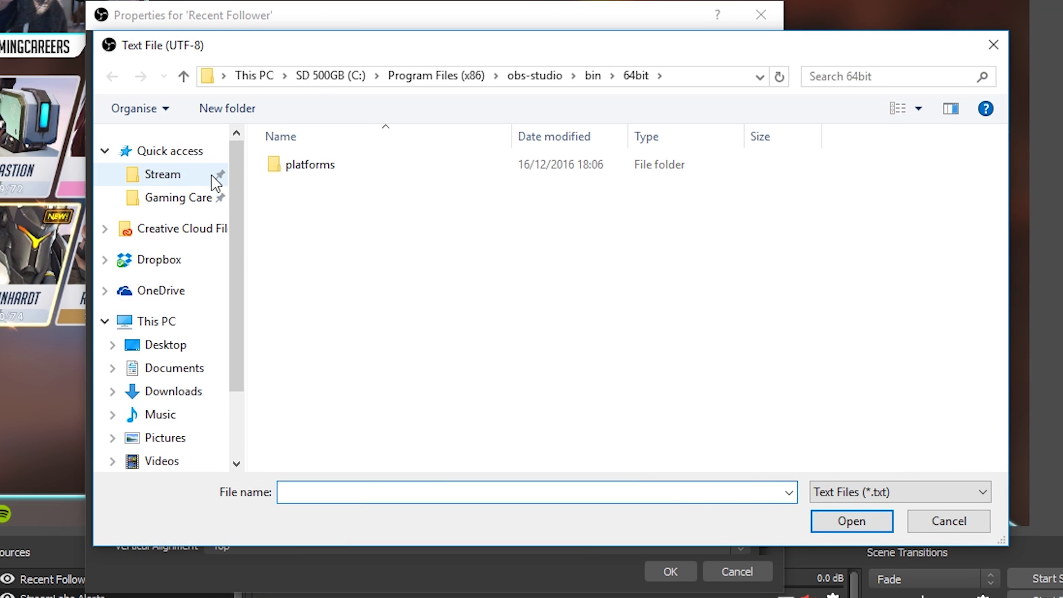
{"action": "left_click", "coordinate": [162, 173]}
{"action": "double_click", "coordinate": [321, 225]}
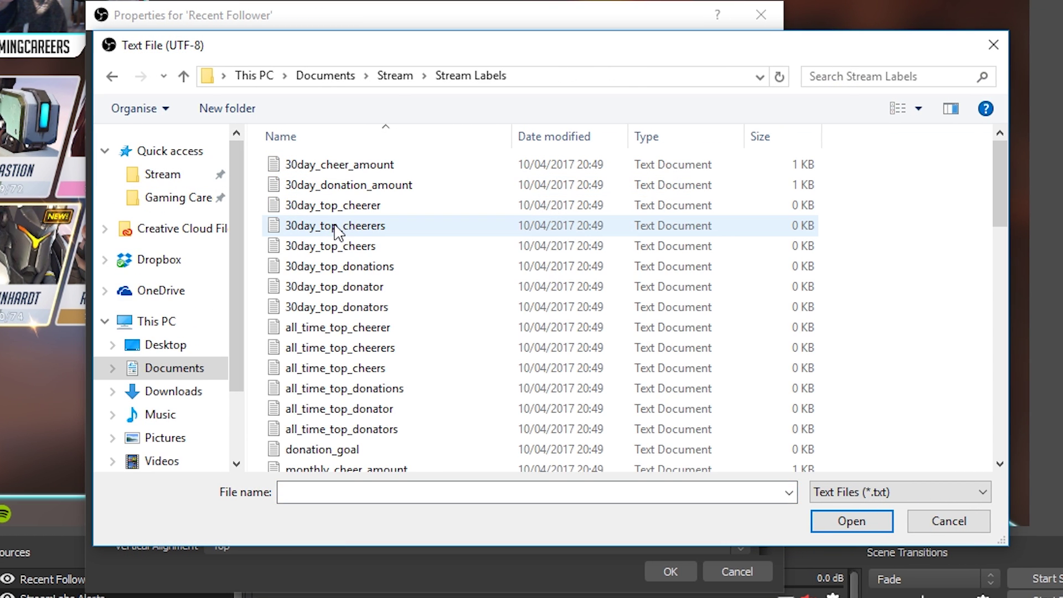
{"action": "scroll", "coordinate": [354, 251], "scroll_direction": "down", "scroll_amount": 5}
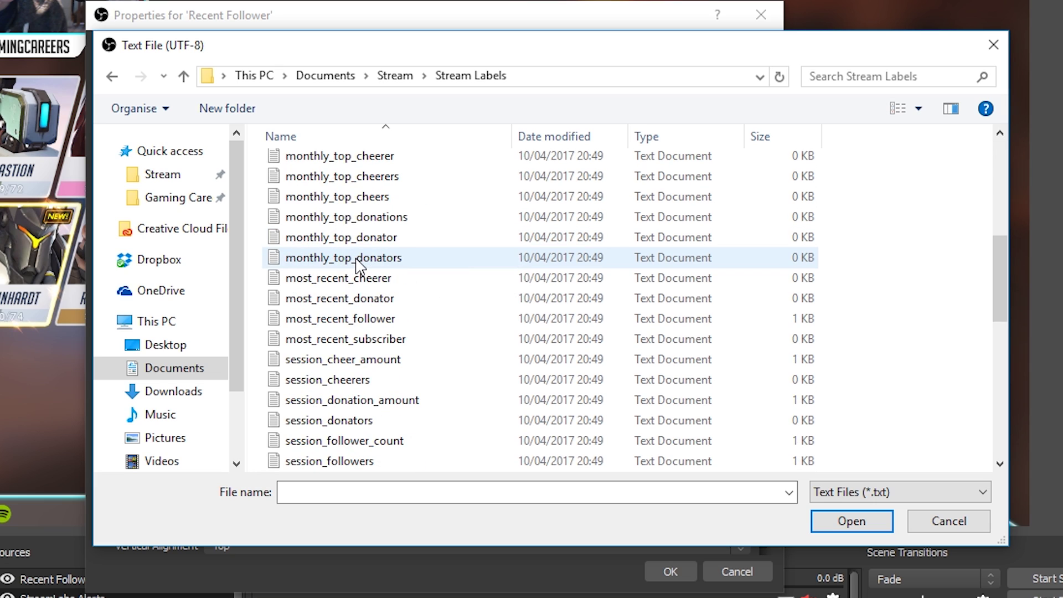
{"action": "left_click", "coordinate": [379, 317]}
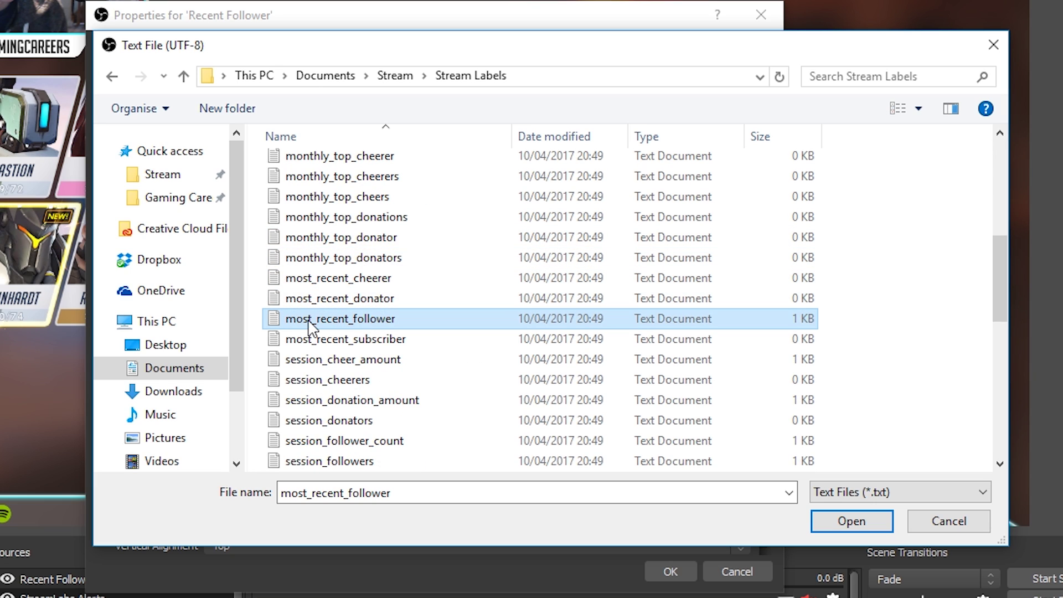
{"action": "left_click", "coordinate": [851, 521]}
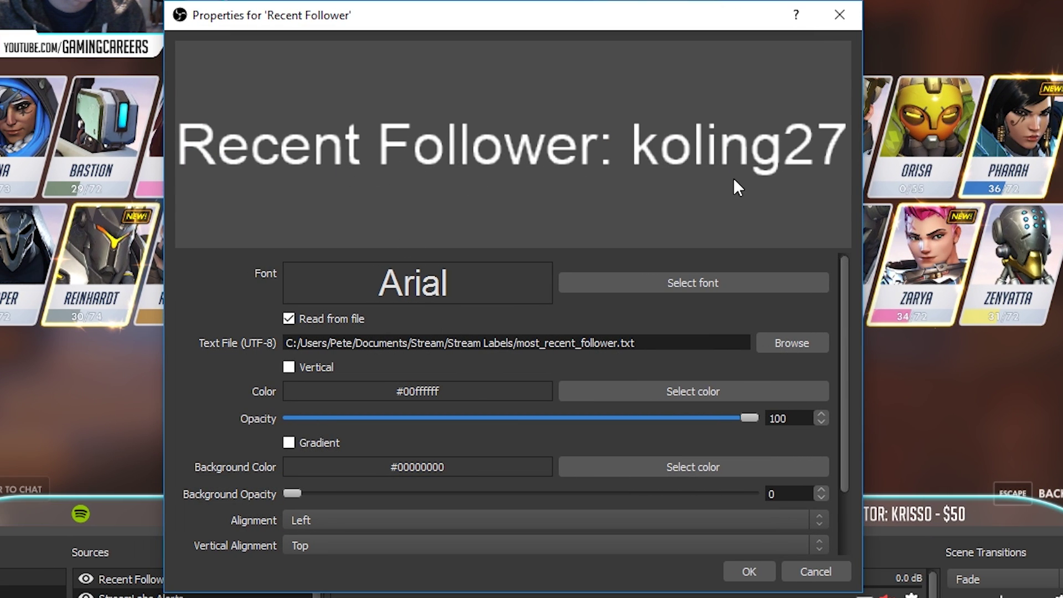
Step: Set the font to BigNoodleTitling Normal, size 36, and confirm the text properties
{"action": "left_click", "coordinate": [633, 284]}
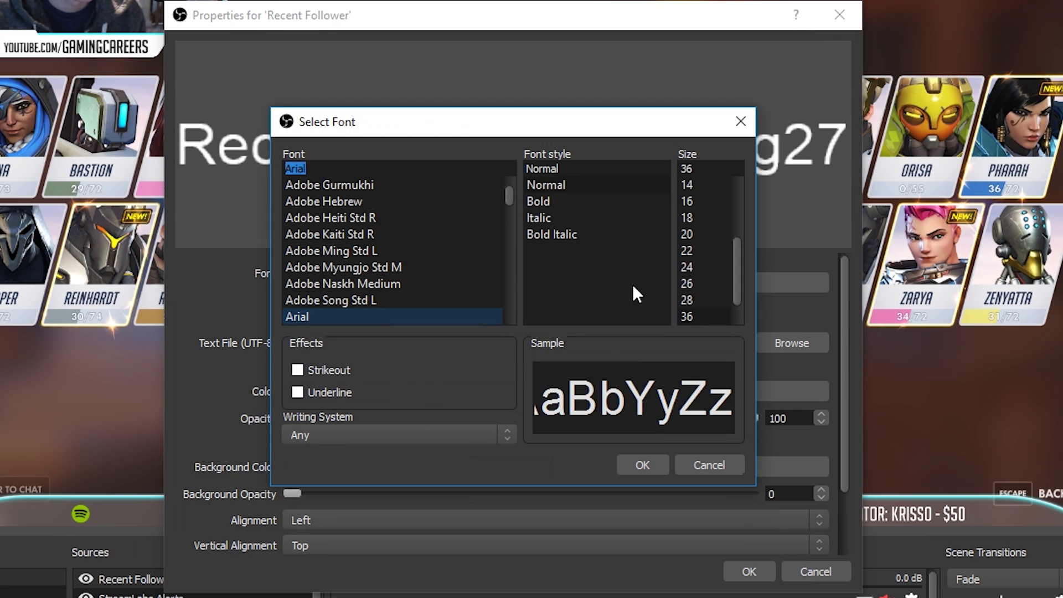
{"action": "left_click_drag", "start_coordinate": [509, 197], "coordinate": [511, 209]}
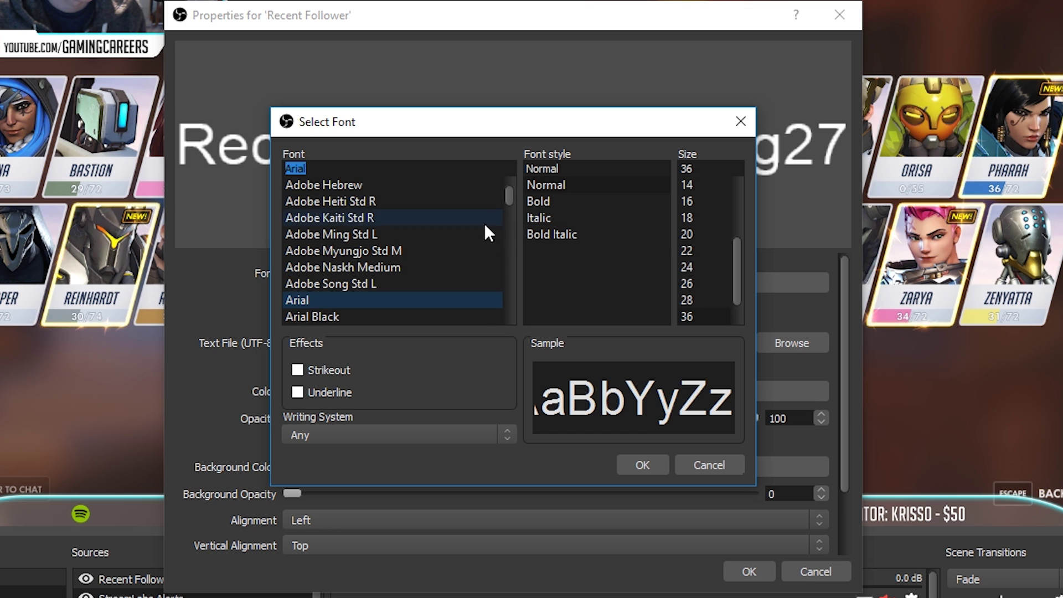
{"action": "scroll", "coordinate": [466, 232], "scroll_direction": "down", "scroll_amount": 4}
{"action": "left_click", "coordinate": [368, 186]}
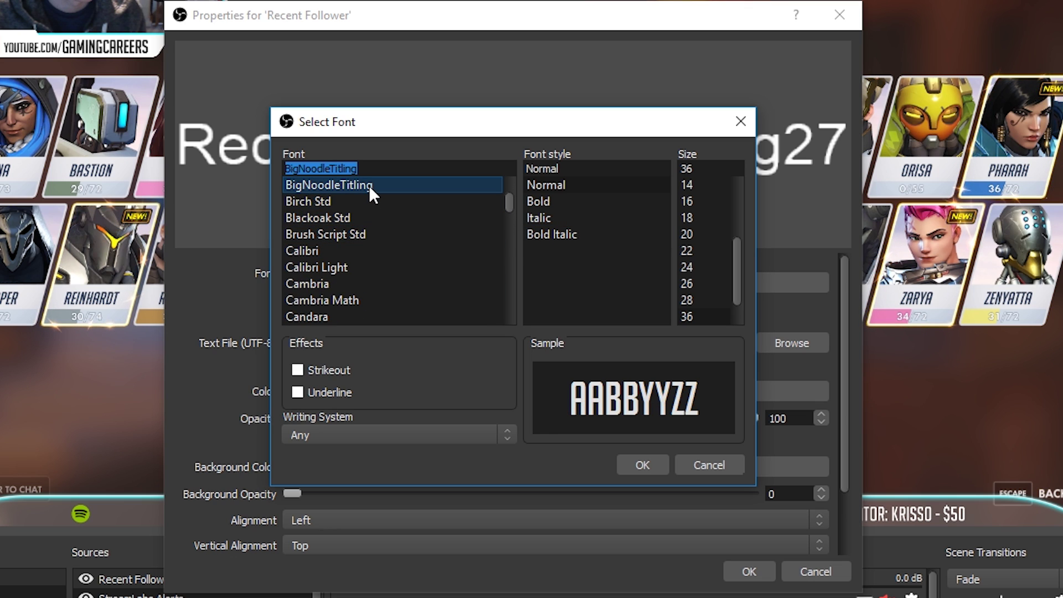
{"action": "left_click", "coordinate": [563, 186]}
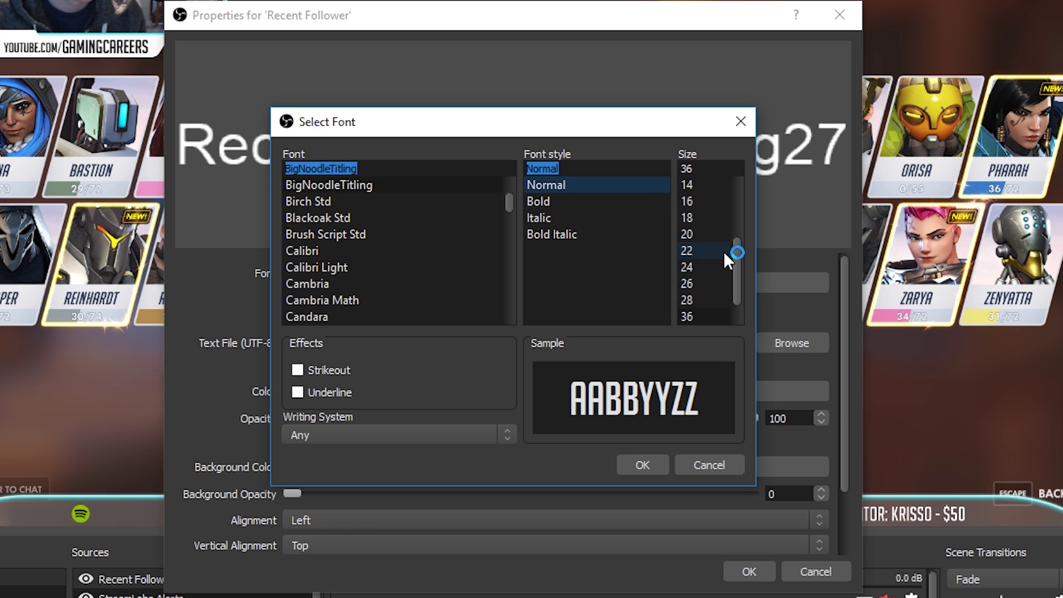
{"action": "left_click", "coordinate": [702, 316]}
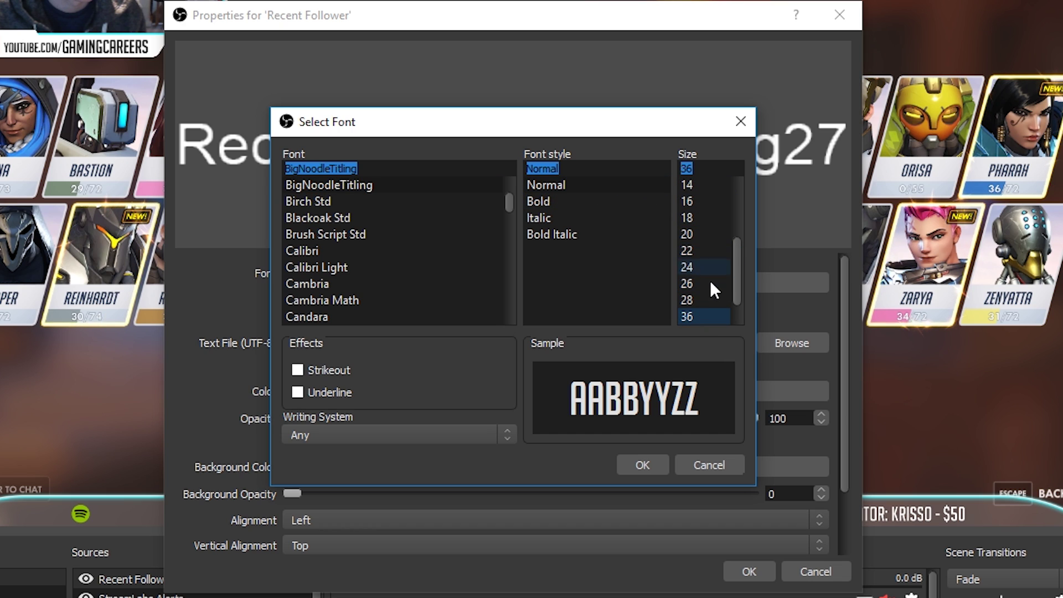
{"action": "scroll", "coordinate": [712, 273], "scroll_direction": "up", "scroll_amount": 2}
{"action": "scroll", "coordinate": [712, 273], "scroll_direction": "down", "scroll_amount": 4}
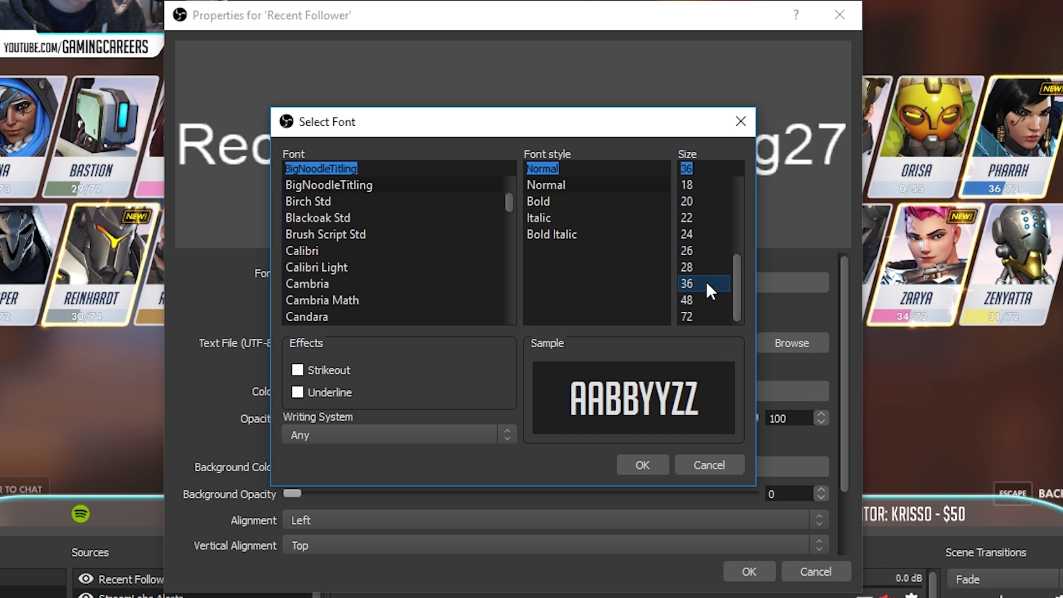
{"action": "left_click", "coordinate": [644, 466]}
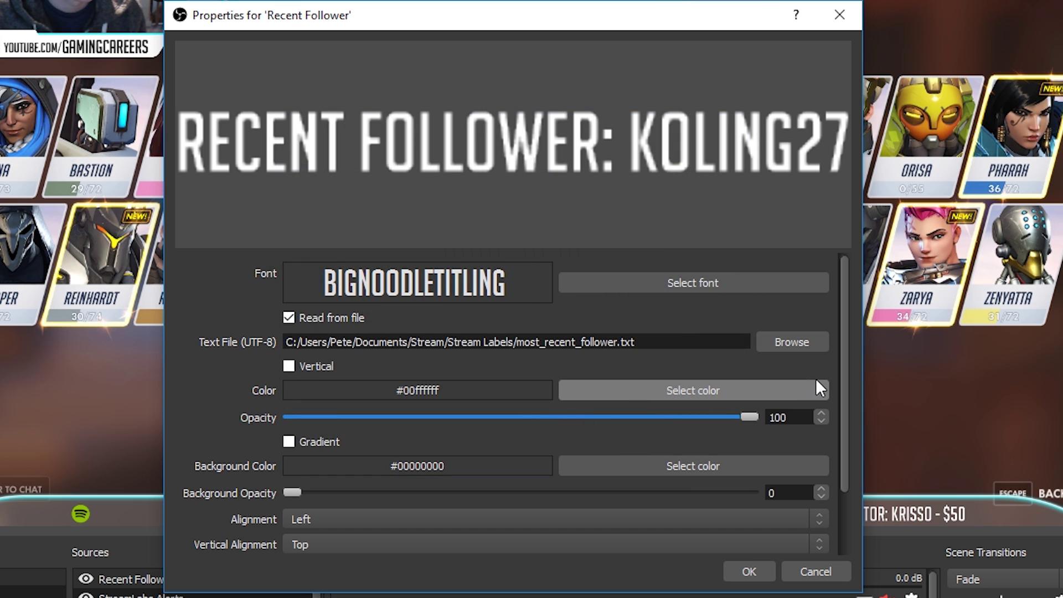
{"action": "scroll", "coordinate": [847, 378], "scroll_direction": "down", "scroll_amount": 2}
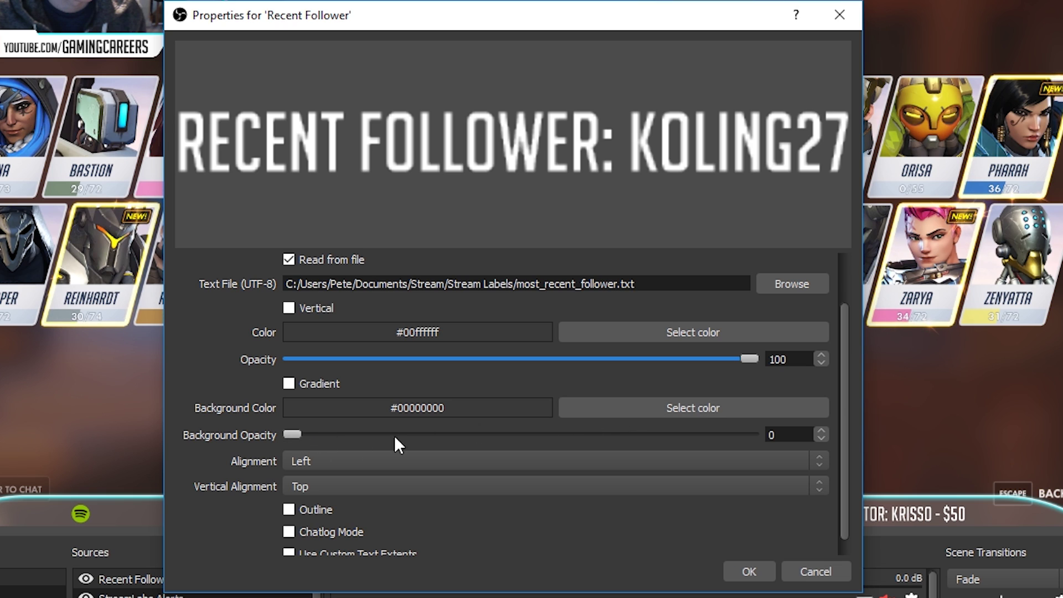
{"action": "scroll", "coordinate": [842, 438], "scroll_direction": "down", "scroll_amount": 1}
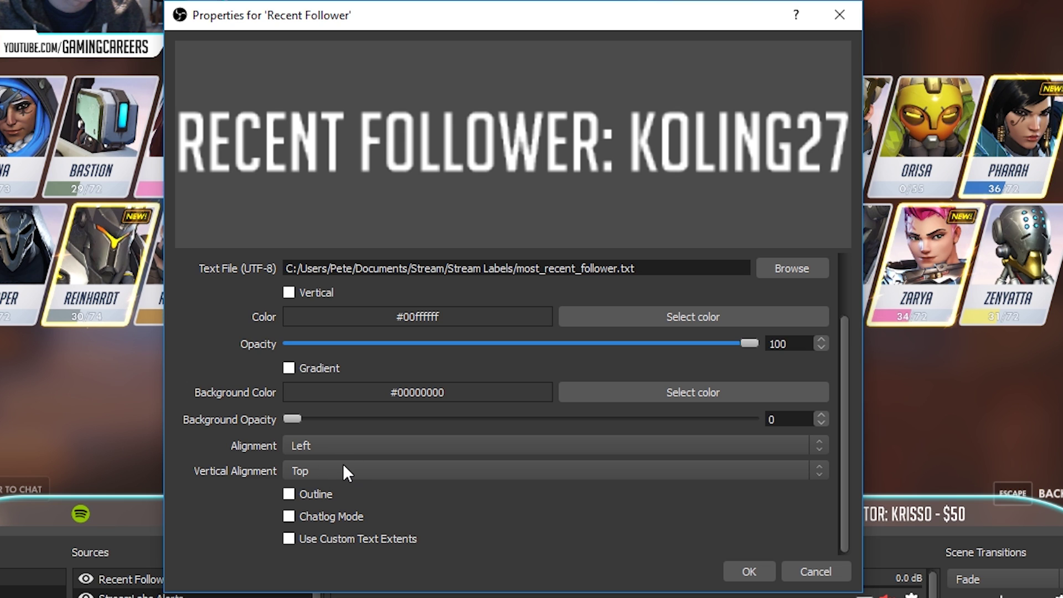
{"action": "left_click", "coordinate": [748, 571]}
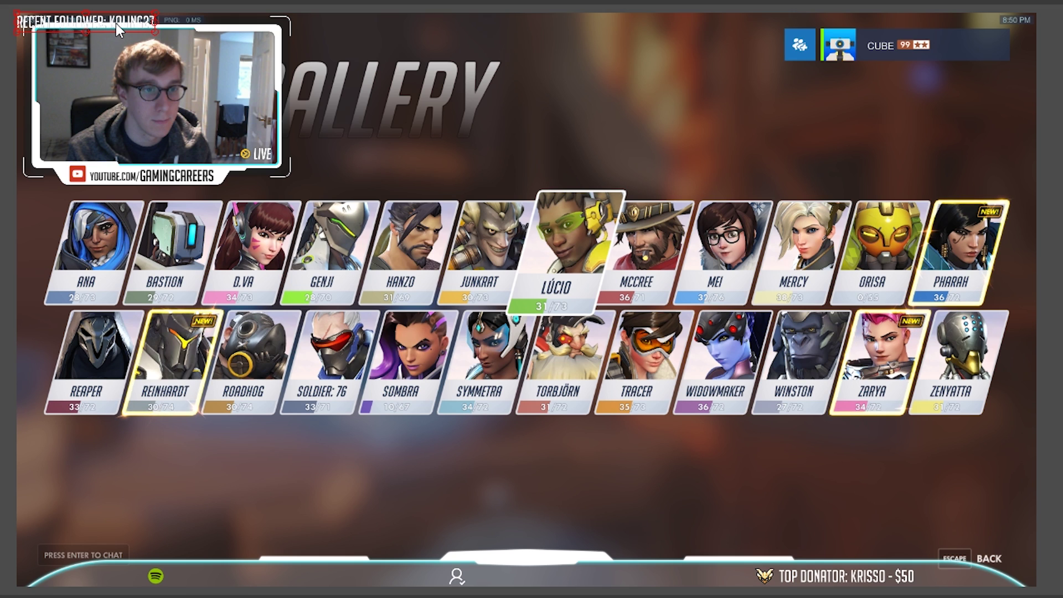
Step: Drag the follower text to the bottom bar centre, nudge it right, and deselect it
{"action": "left_click_drag", "start_coordinate": [116, 23], "coordinate": [574, 581]}
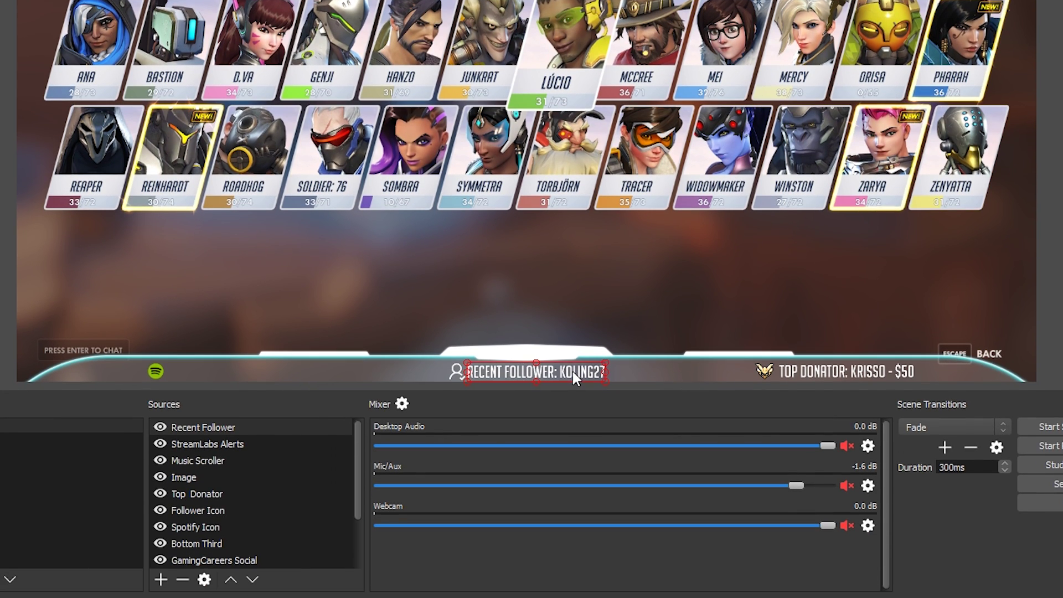
{"action": "key", "text": "Right"}
{"action": "key", "text": "Right"}
{"action": "key", "text": "Right"}
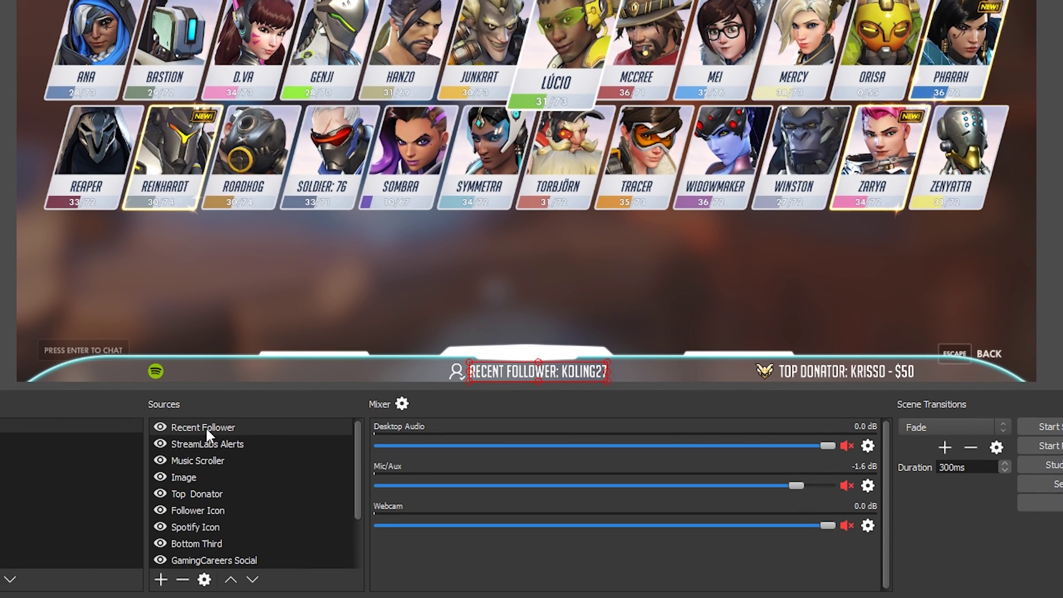
{"action": "left_click", "coordinate": [499, 282]}
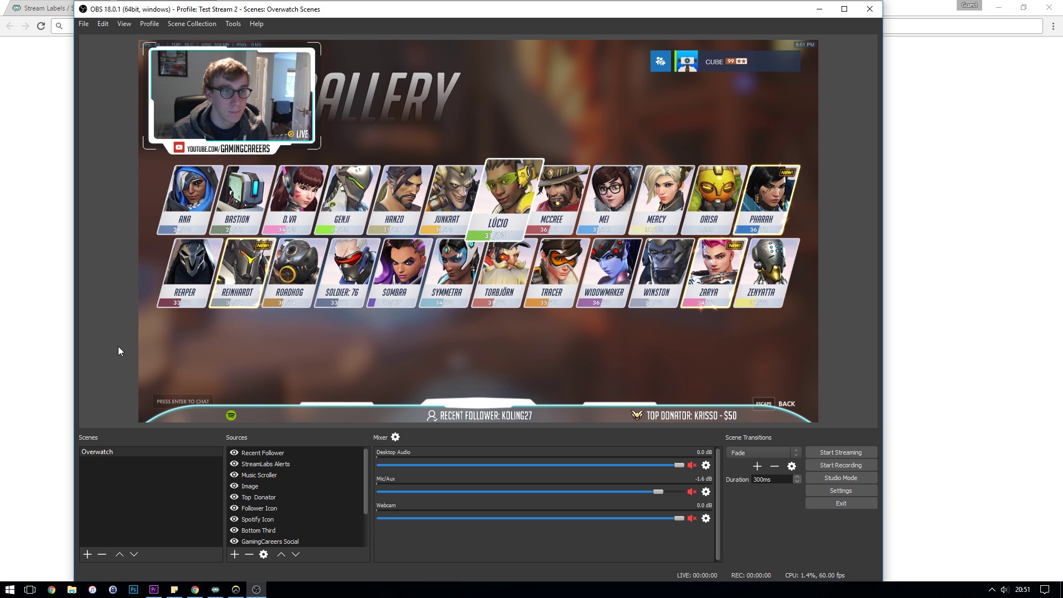
{"action": "left_click", "coordinate": [215, 590]}
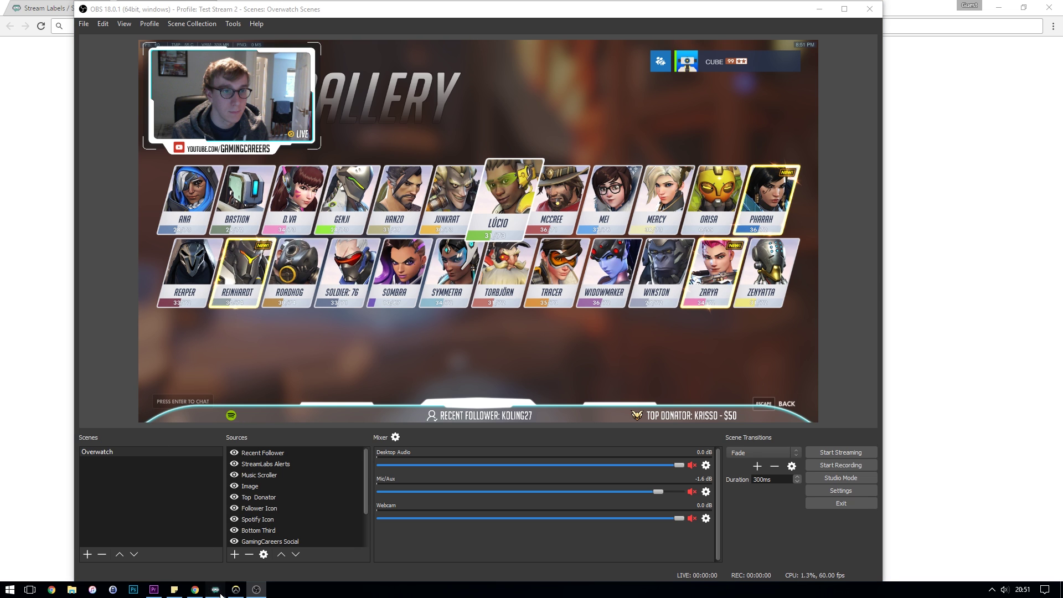